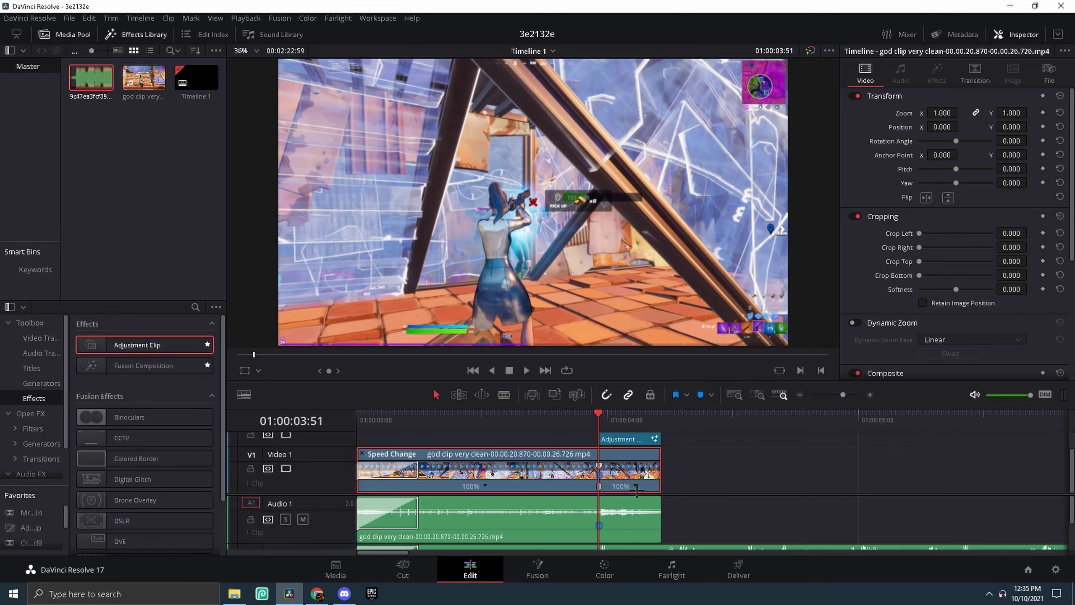
key(ctrl+s)
key(ctrl+s)
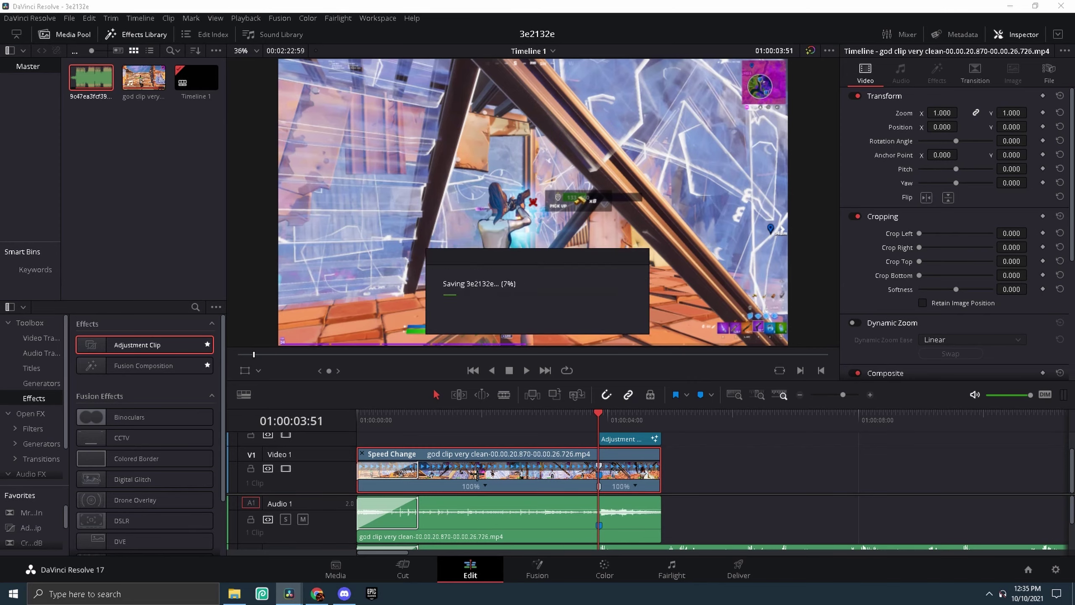
scroll(737, 512, down, 1)
scroll(671, 545, up, 1)
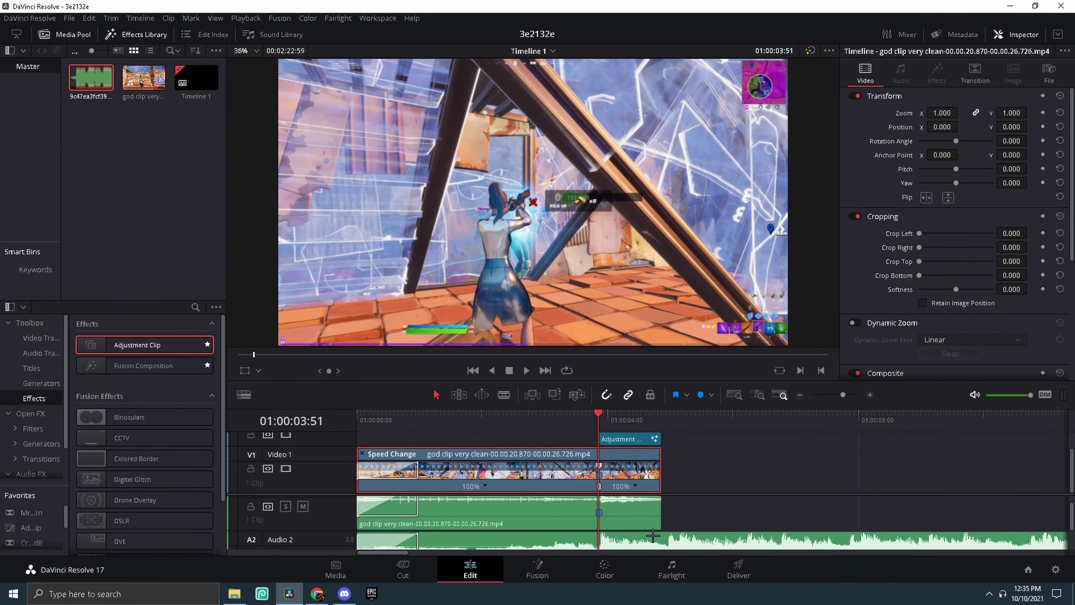
drag(598, 416, 466, 416)
key(space)
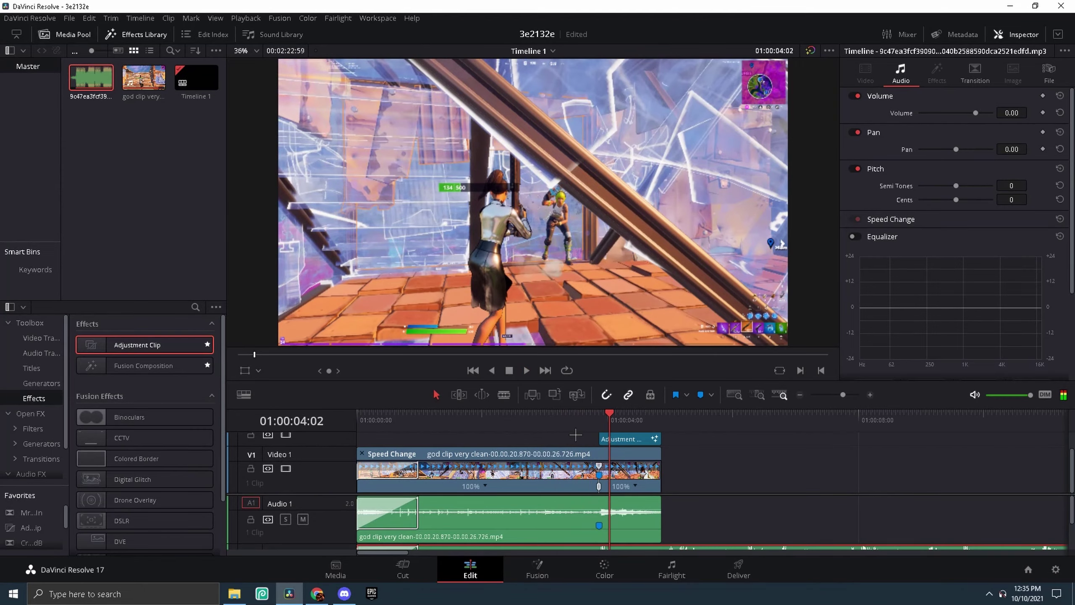
click(579, 416)
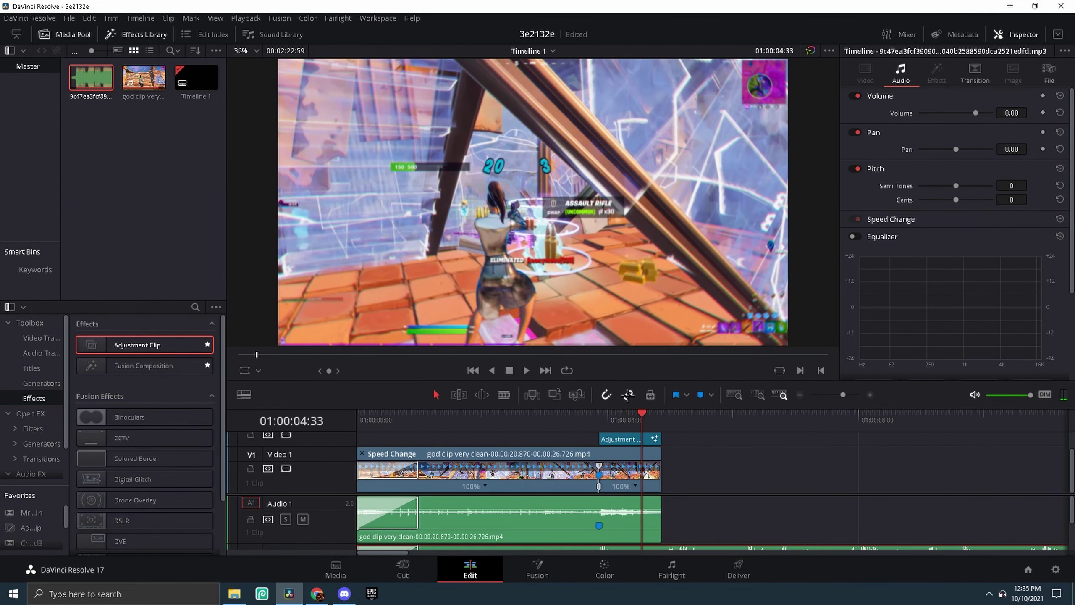
click(639, 486)
key(shift+Up)
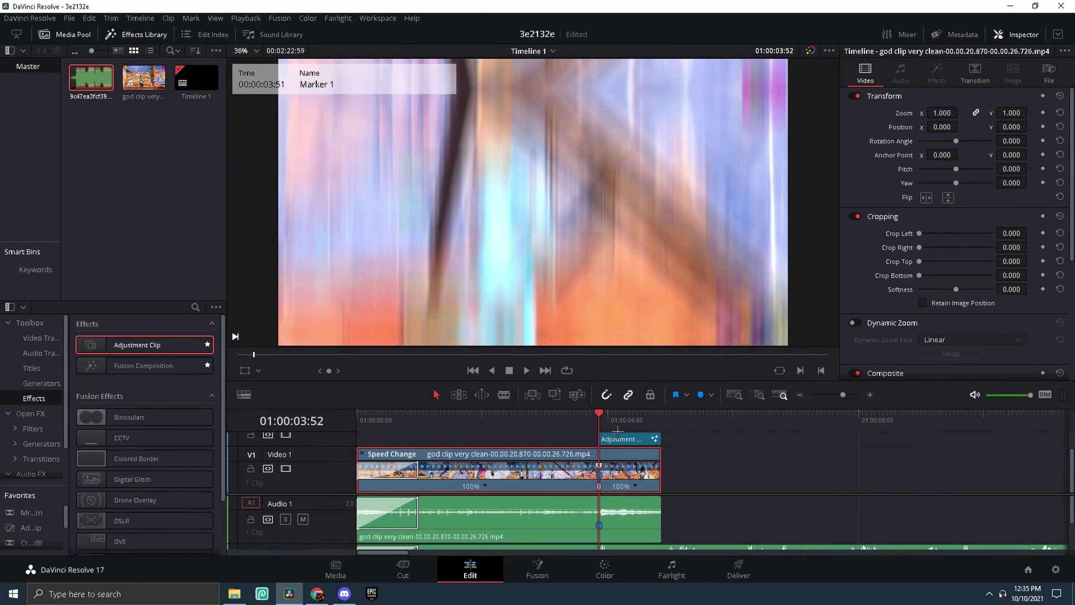
drag(599, 420, 571, 421)
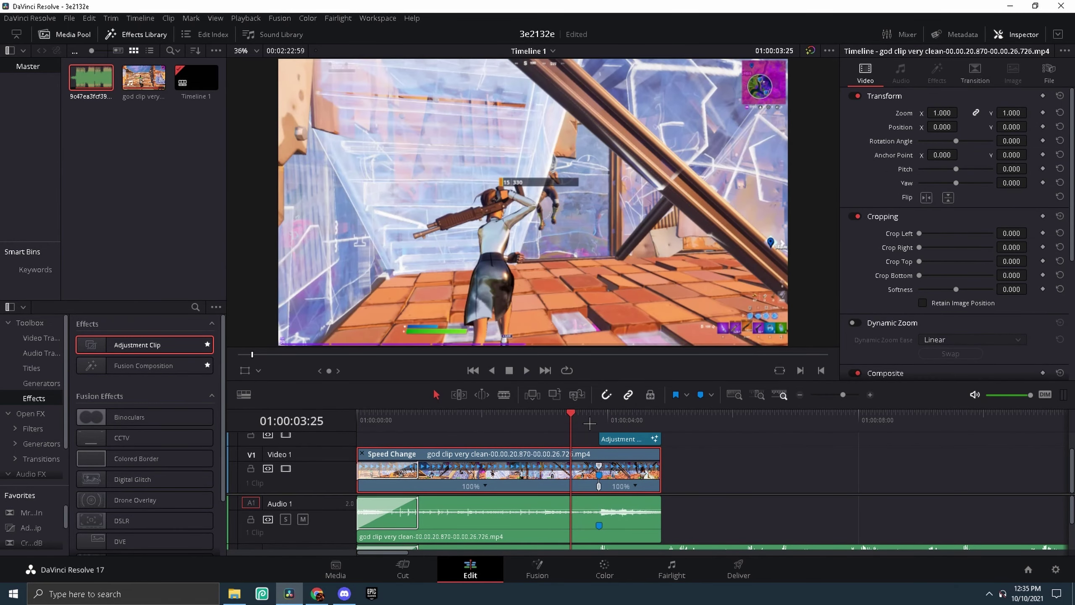
key(space)
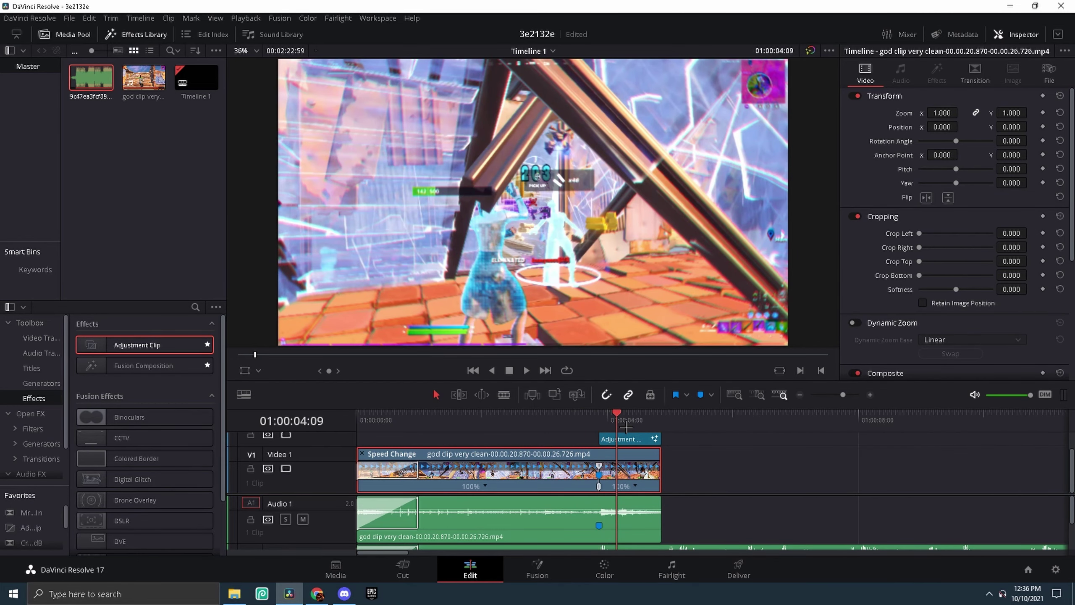
mouse_move(609, 420)
mouse_down()
mouse_move(664, 426)
mouse_move(609, 425)
mouse_up()
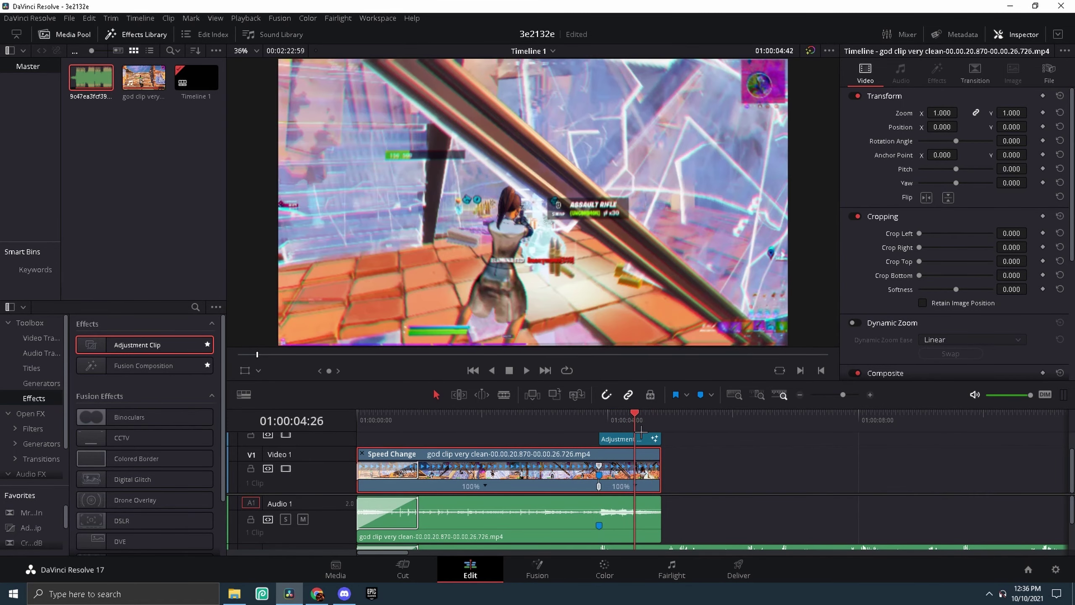
Slow the gameplay section after the speed point to 50%
right_click(638, 492)
click(607, 430)
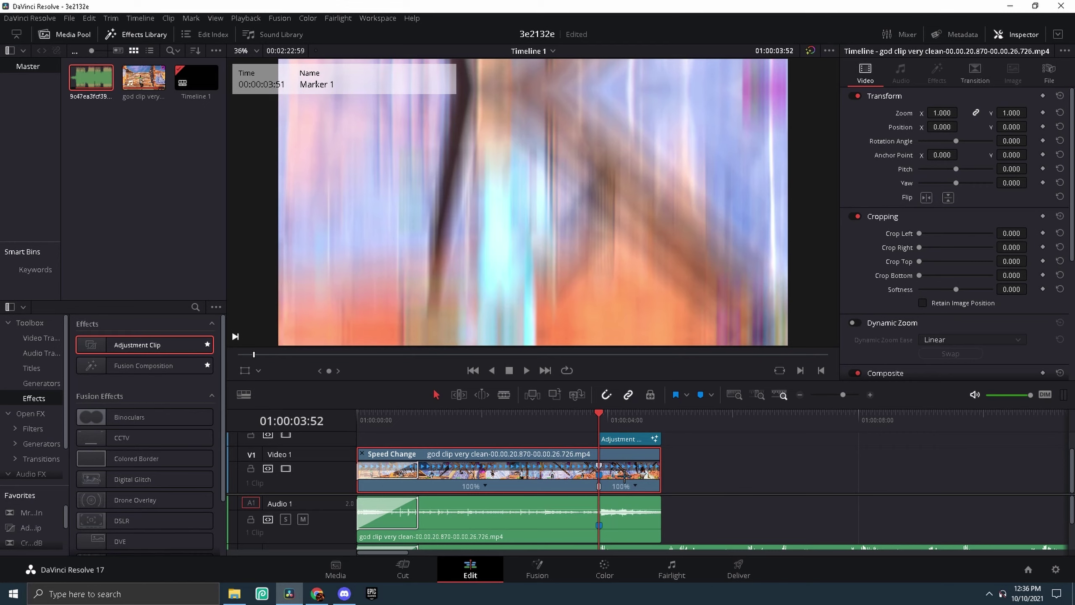
right_click(496, 497)
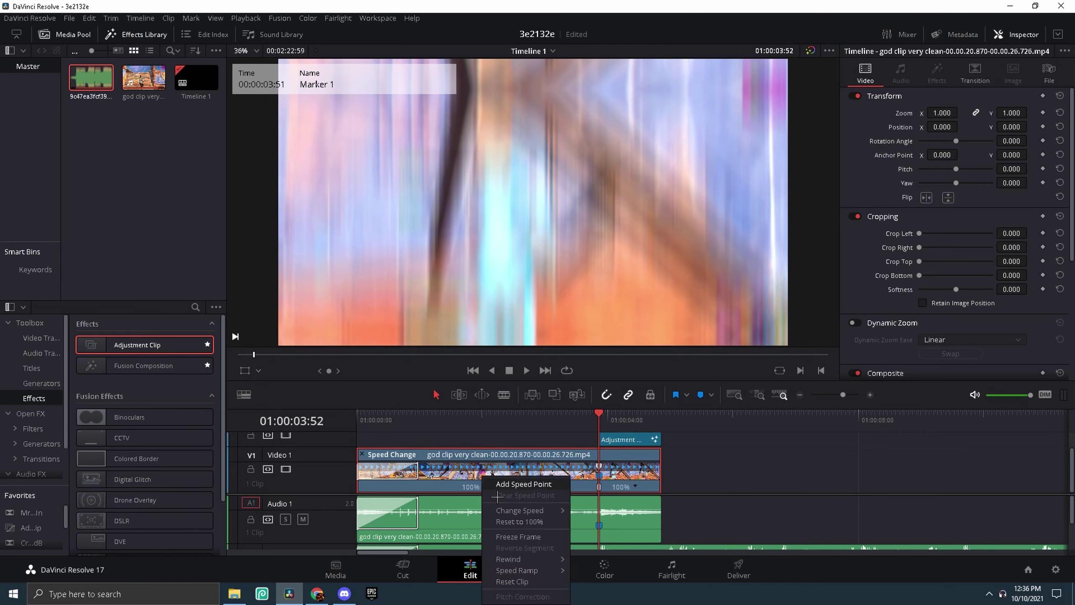
right_click(637, 491)
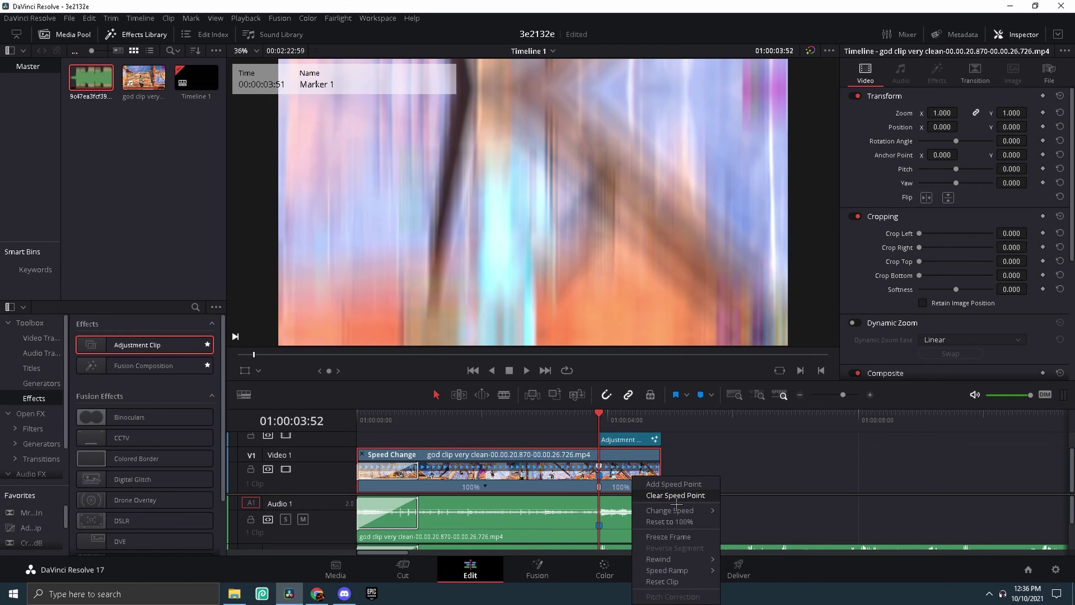
right_click(663, 504)
mouse_move(670, 509)
click(760, 523)
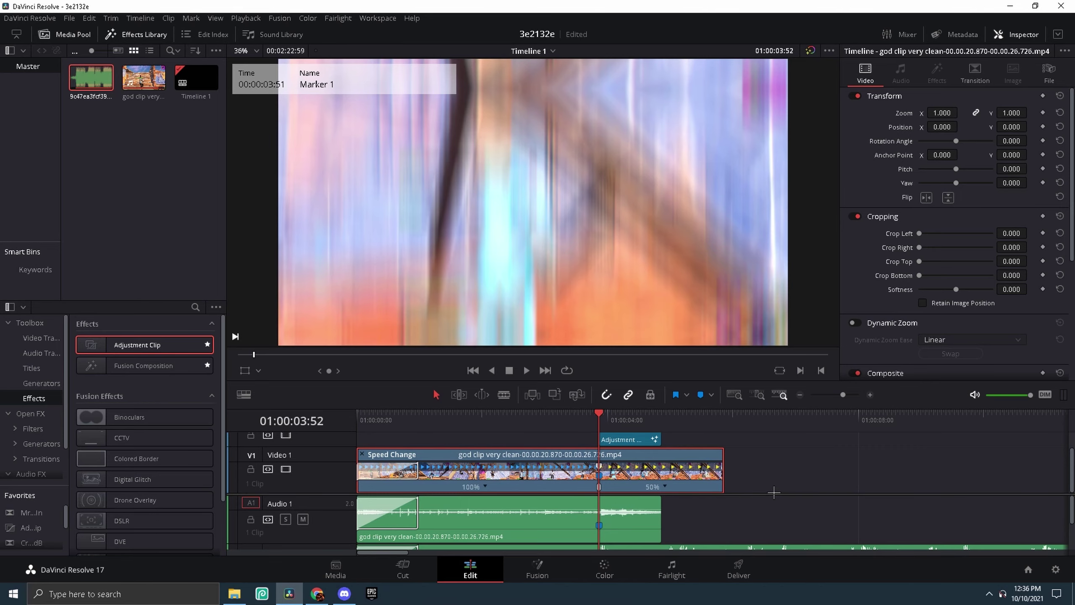
Trim the clip end to the adjustment clip's end and play back the slowed section
drag(729, 478, 661, 479)
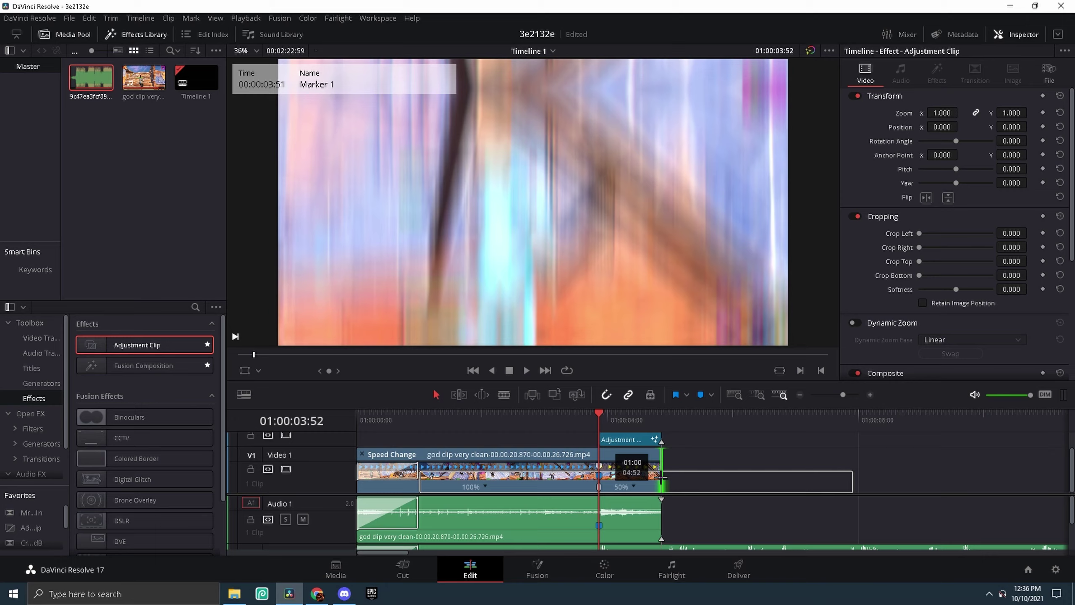
key(space)
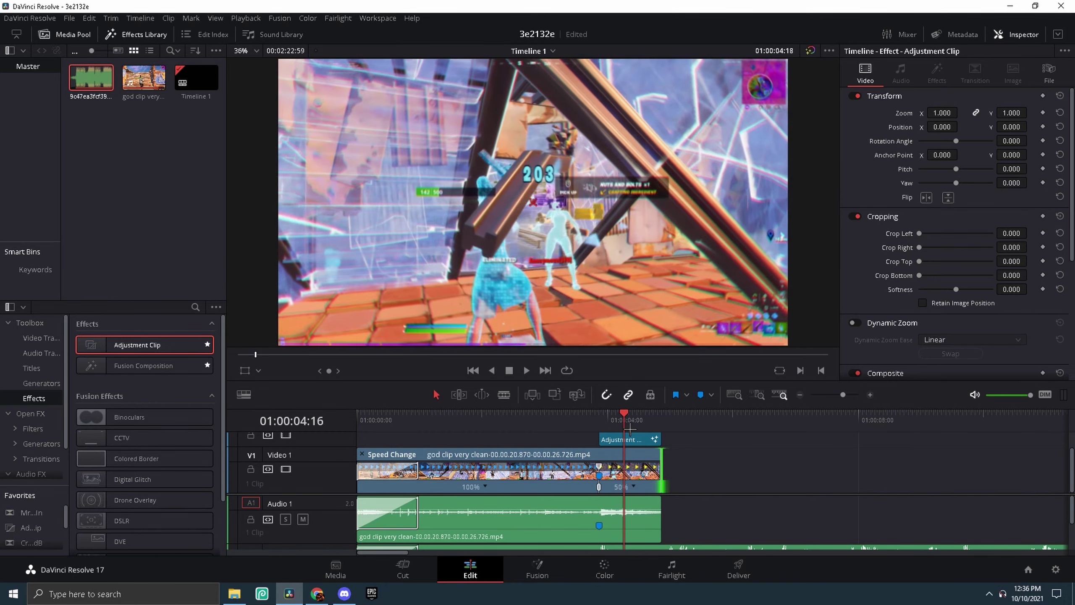
key(space)
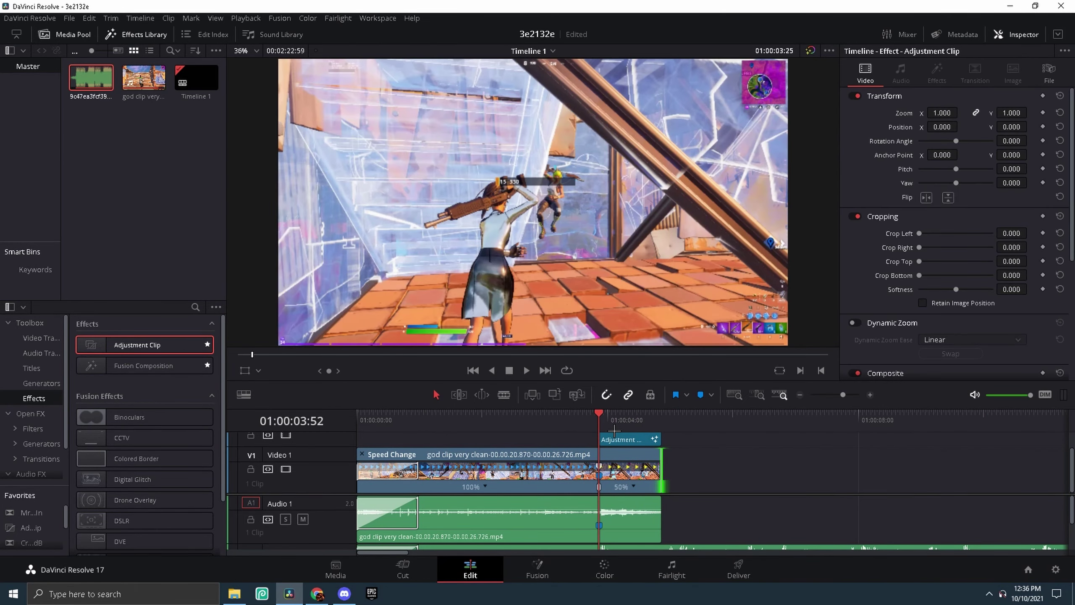
Add a speed point a few frames before Marker 1 on the gameplay clip
click(550, 496)
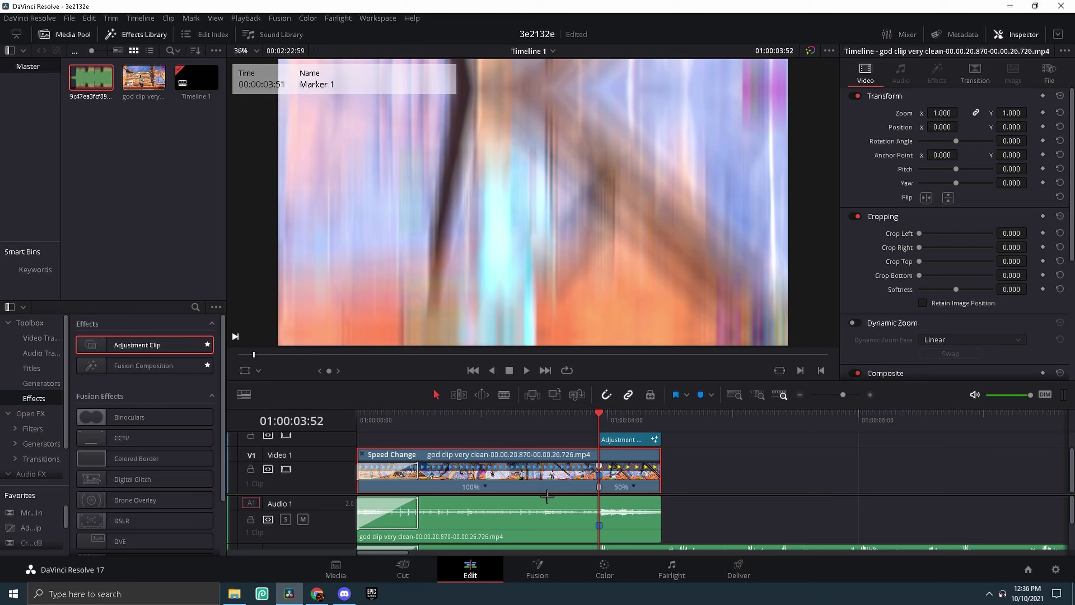
key(Left)
key(Left)
key(Left)
key(Left)
key(Left)
key(Left)
key(Left)
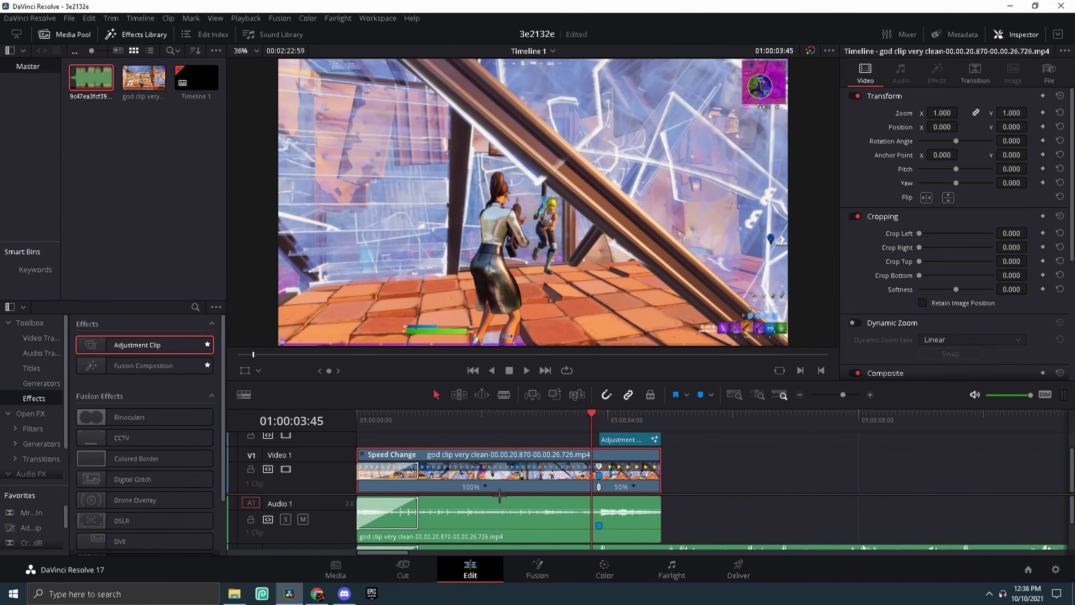
key(Left)
key(Left)
key(Left)
click(485, 487)
click(505, 538)
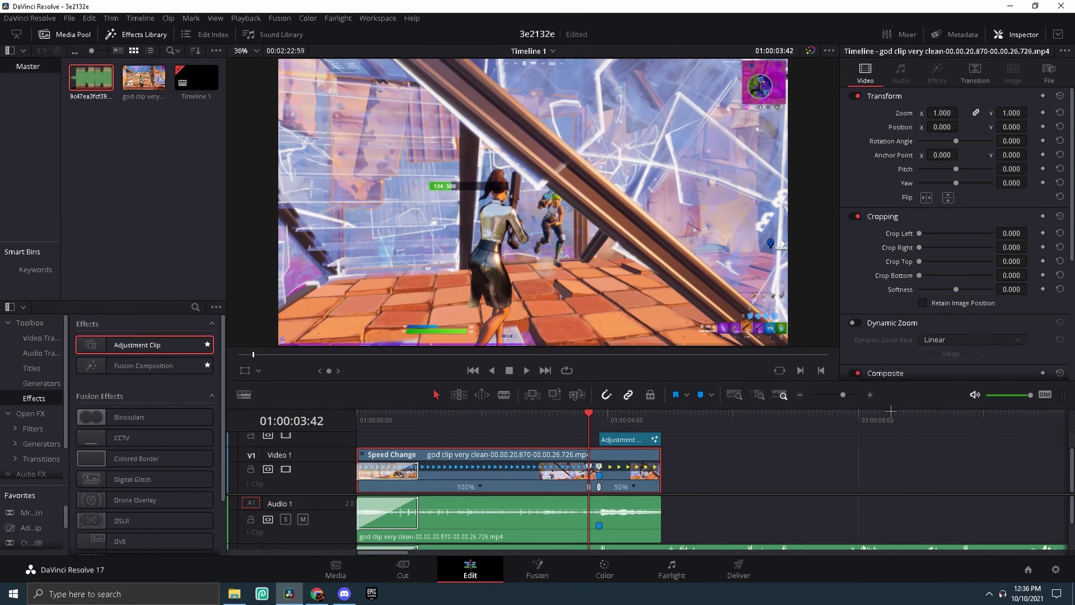
Fit the whole clip to the timeline and shift the speed point earlier
key(shift+z)
click(742, 486)
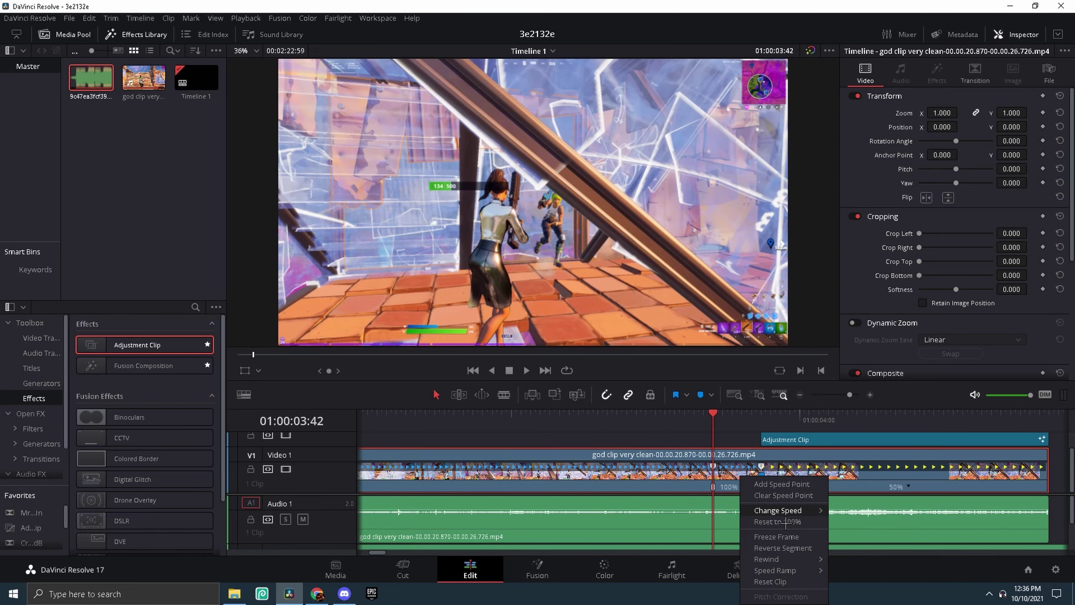
click(865, 571)
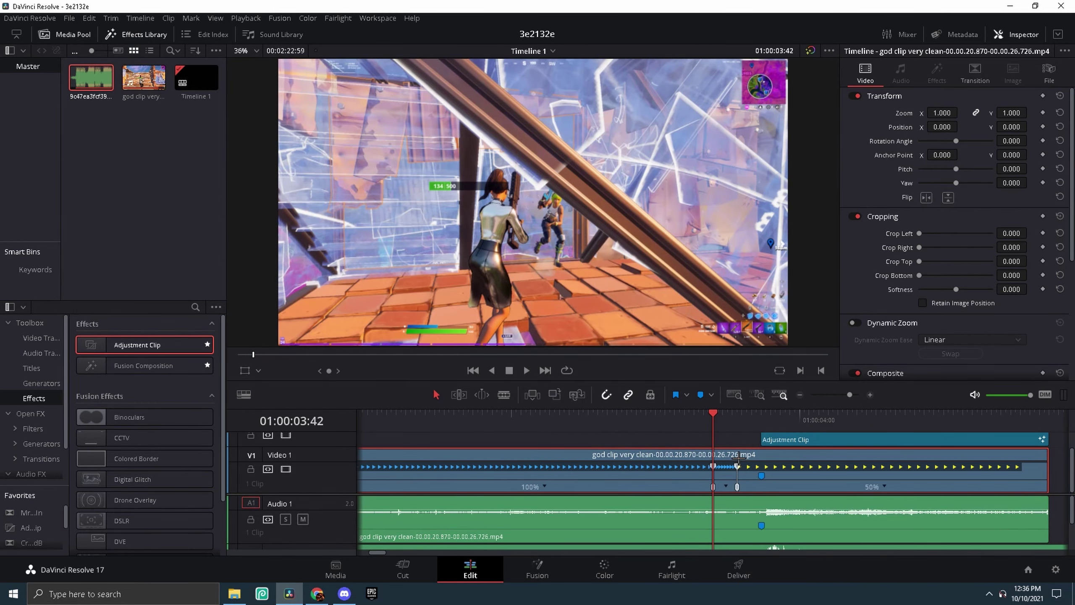
key(j)
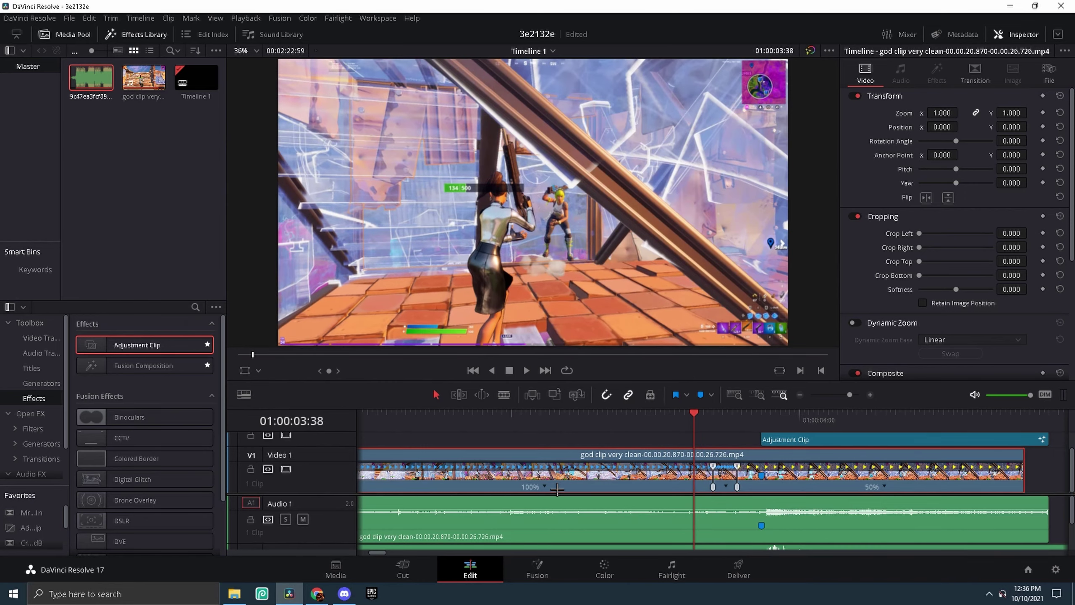
key(Left)
key(Left)
key(Left)
Add a speed point at the playhead and speed that section up to 200%
right_click(556, 498)
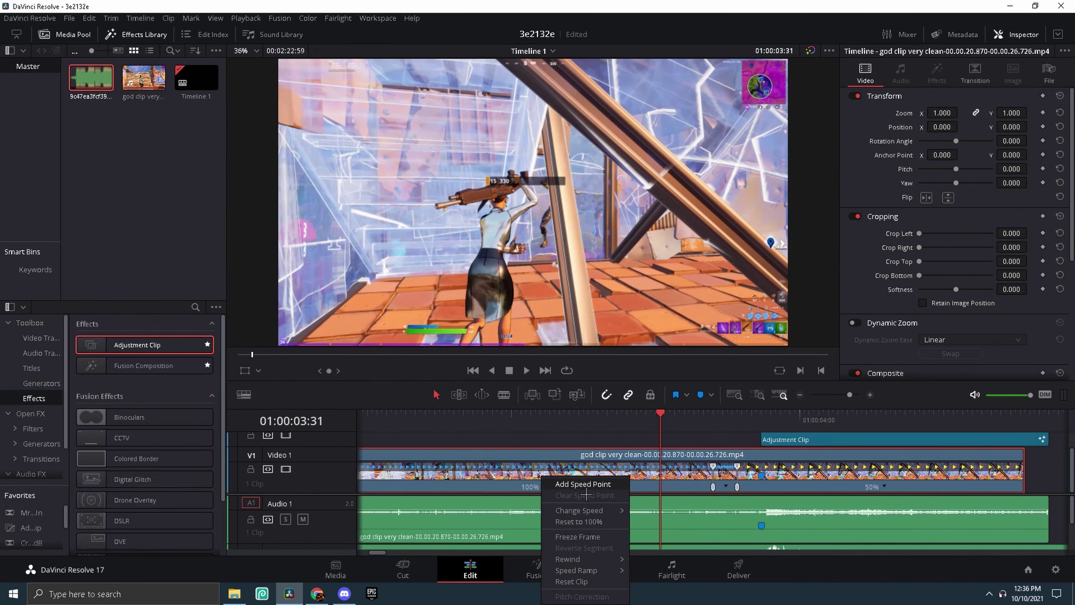
click(580, 484)
right_click(704, 502)
mouse_move(727, 511)
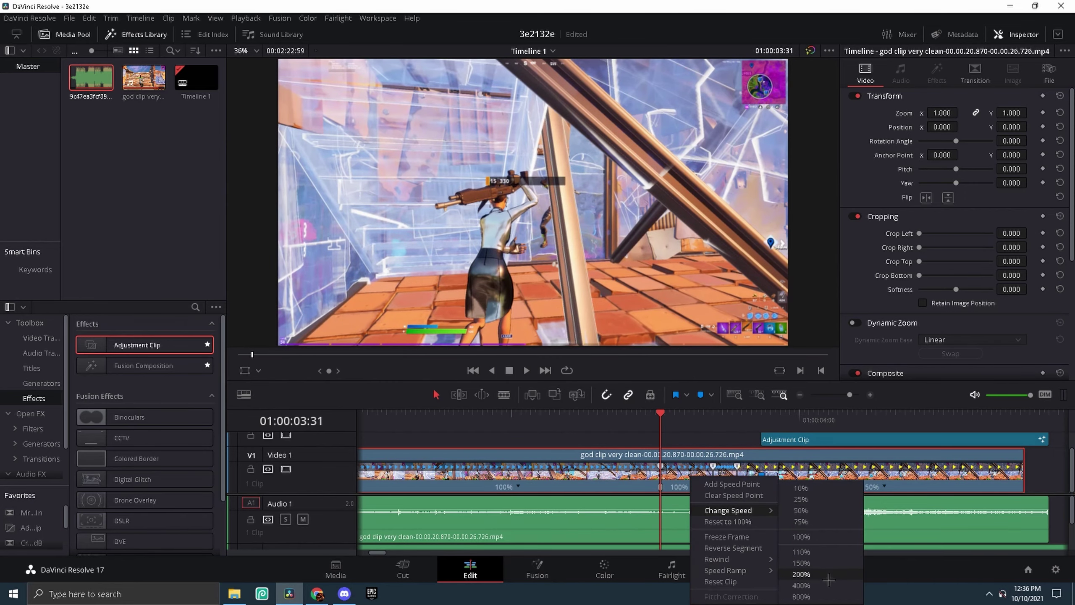
click(819, 584)
Add another earlier speed point, slow that section to 50%, and replay it
drag(661, 530, 646, 530)
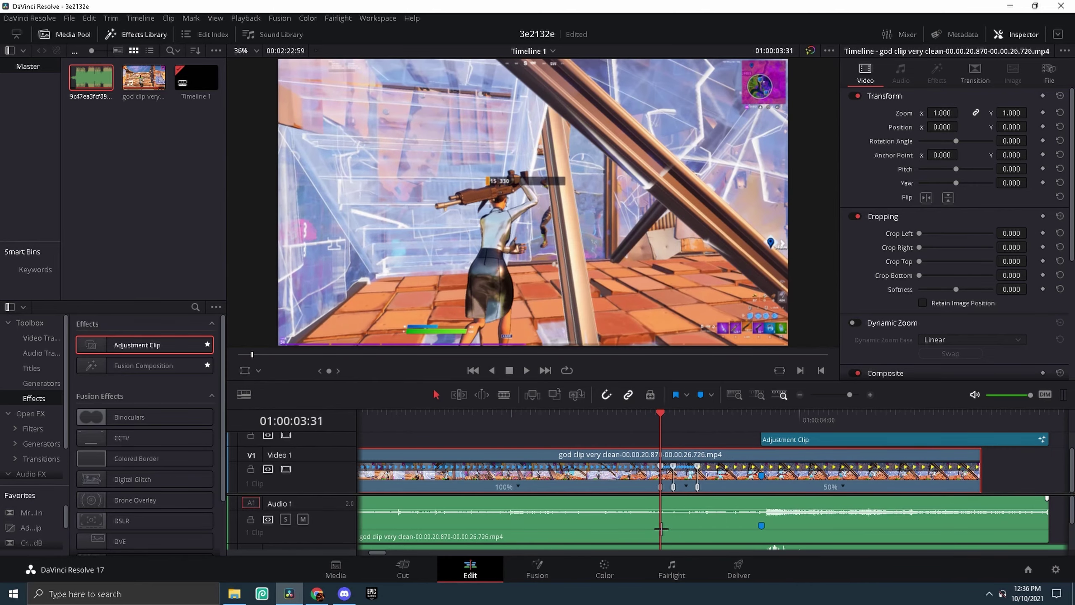
key(Left)
key(Left)
key(Left)
key(Left)
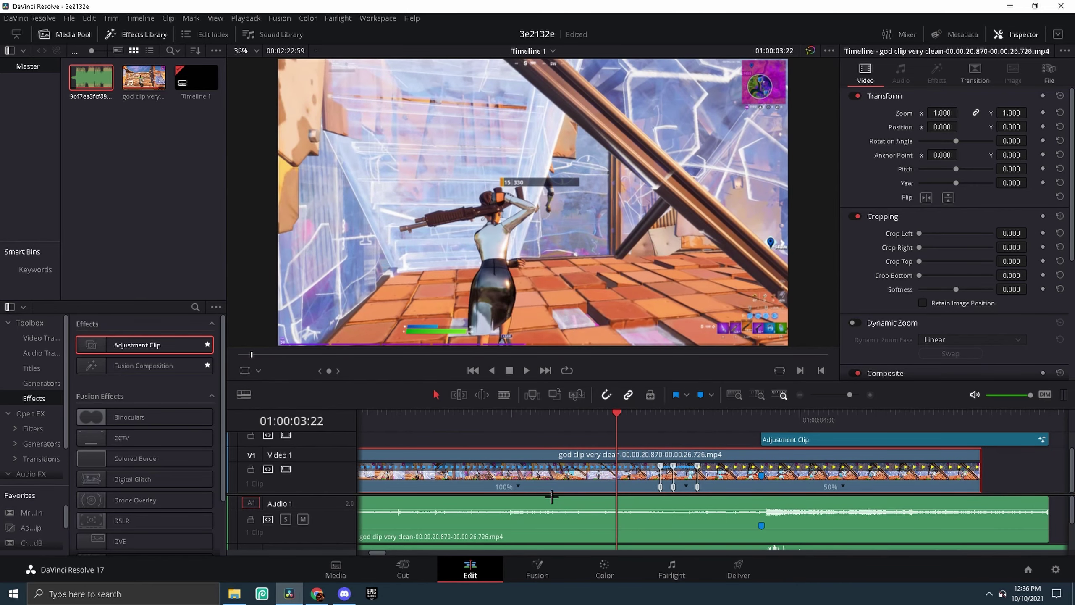
click(519, 489)
click(572, 496)
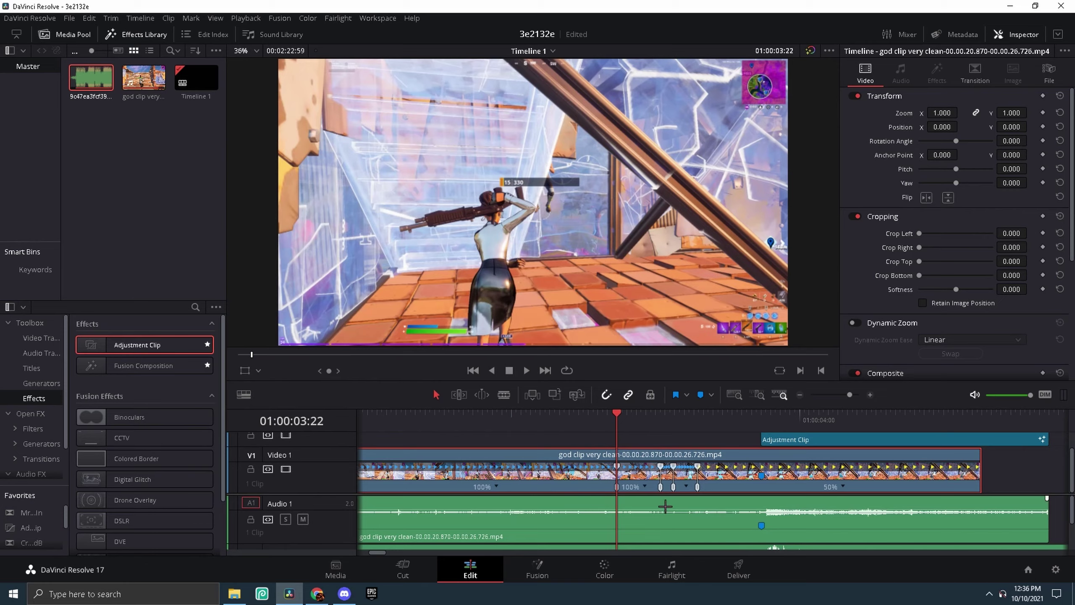
click(647, 488)
click(756, 526)
key(space)
key(space)
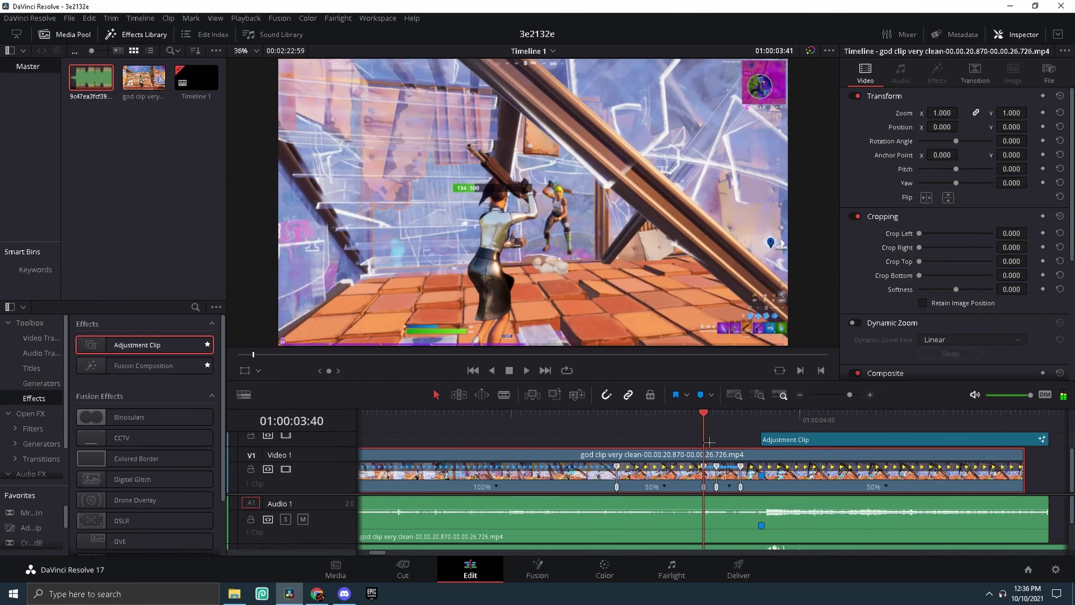
Drag the speed point near 01:00:03:48 rightward to lengthen the retimed clip
key(alt+l)
key(space)
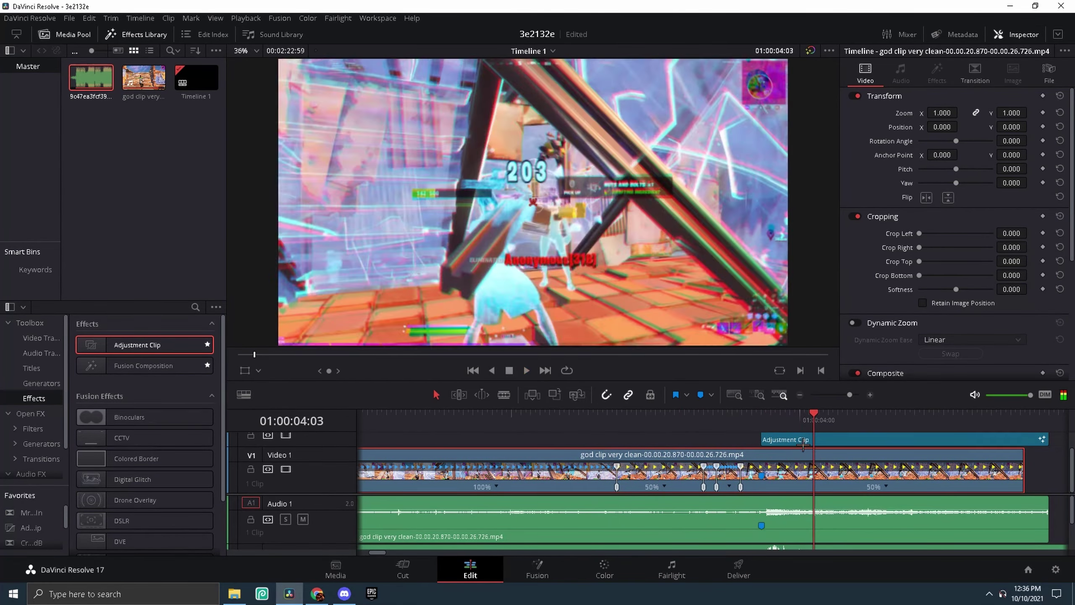
click(742, 417)
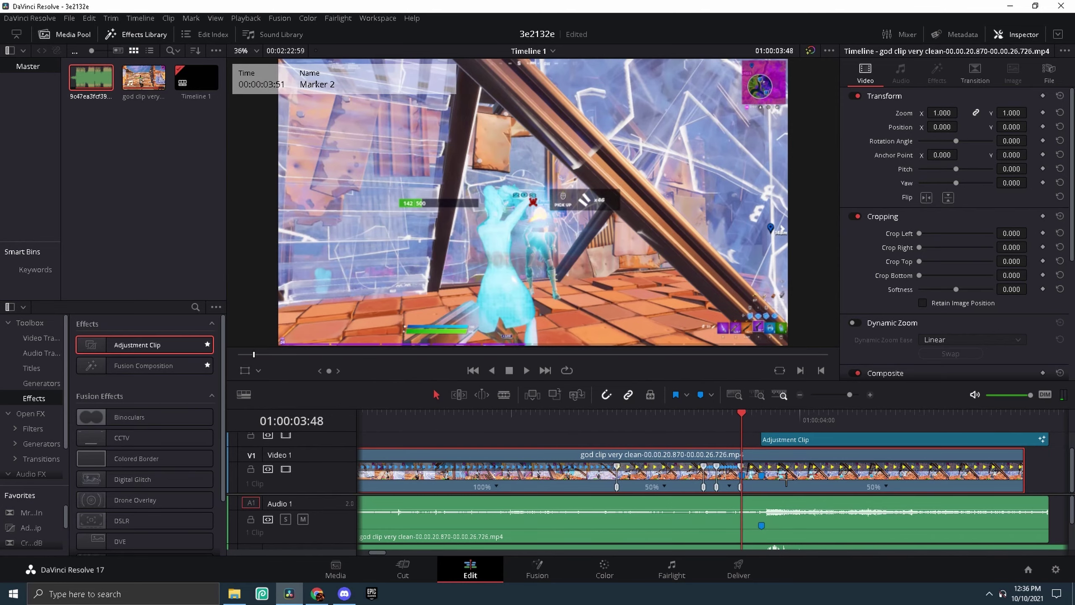
drag(774, 486, 794, 485)
Fit the whole timeline and play the edit from the start twice
key(shift+z)
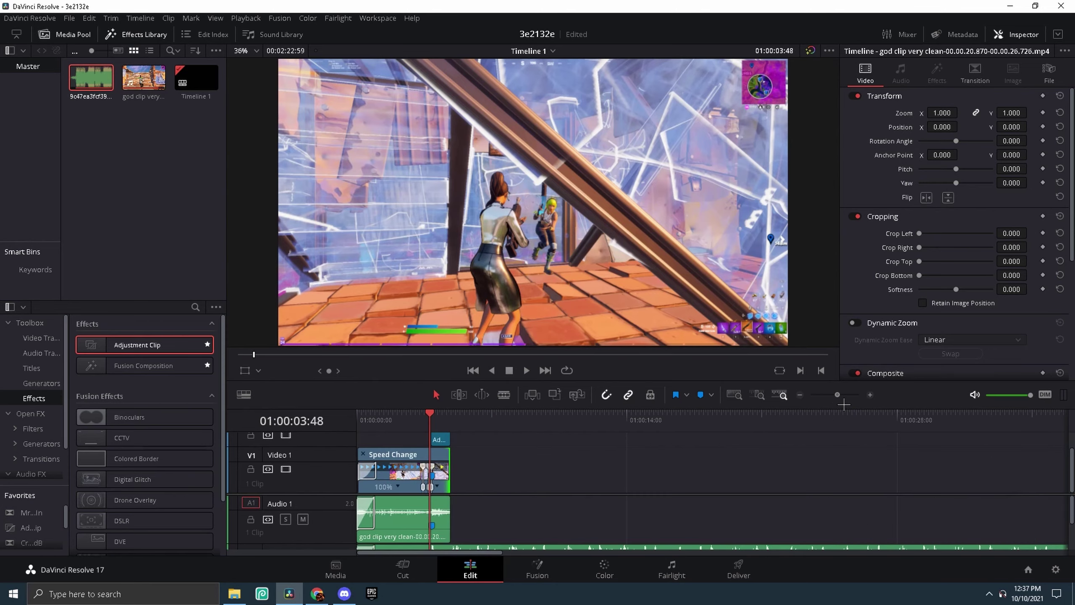
key(Home)
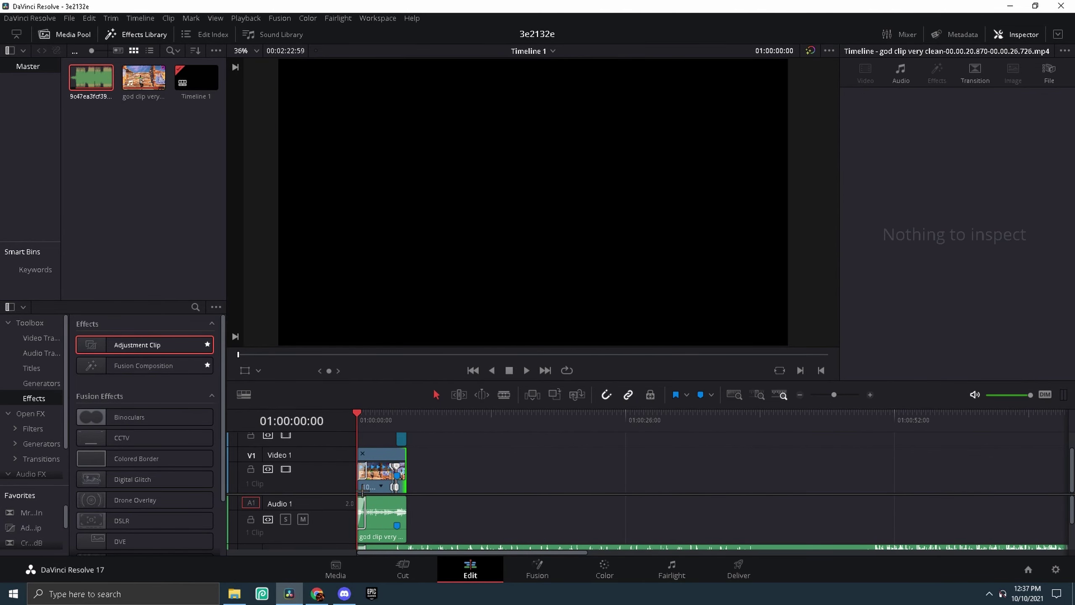
key(space)
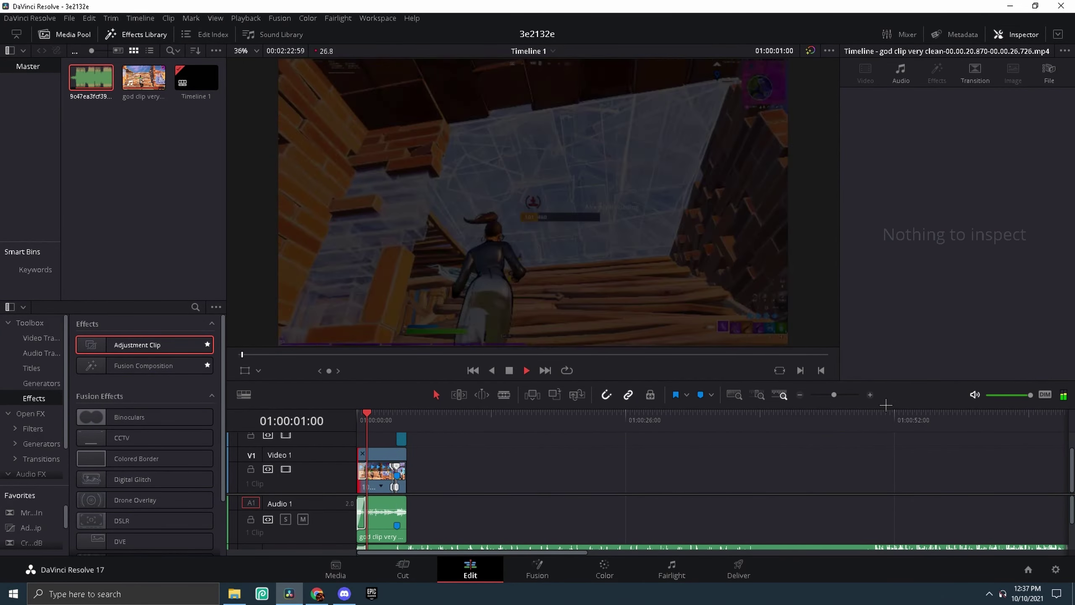
key(space)
scroll(641, 436, up, 3)
key(Home)
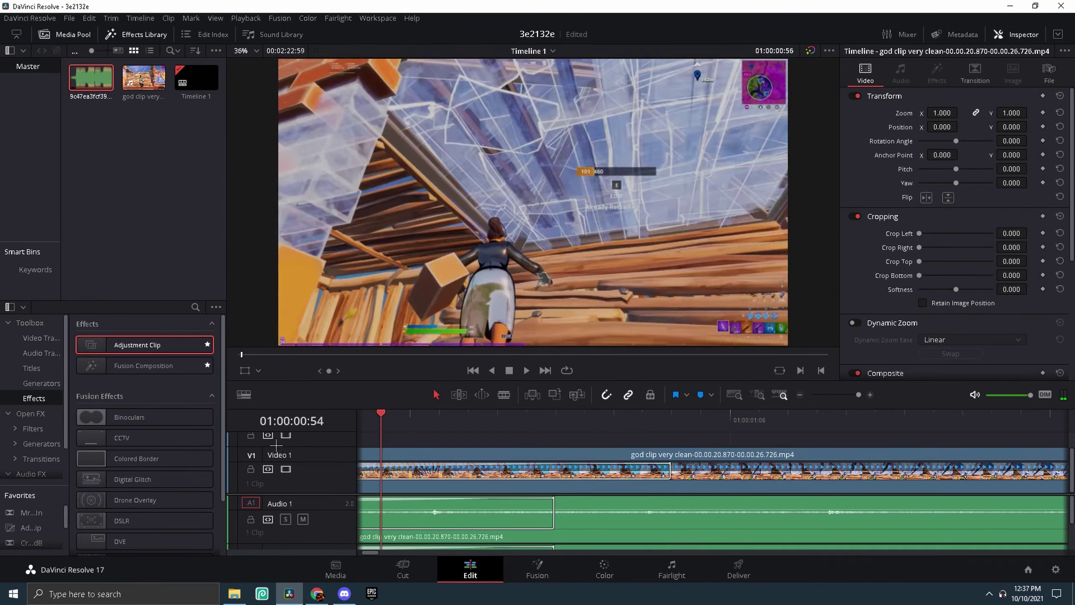
key(space)
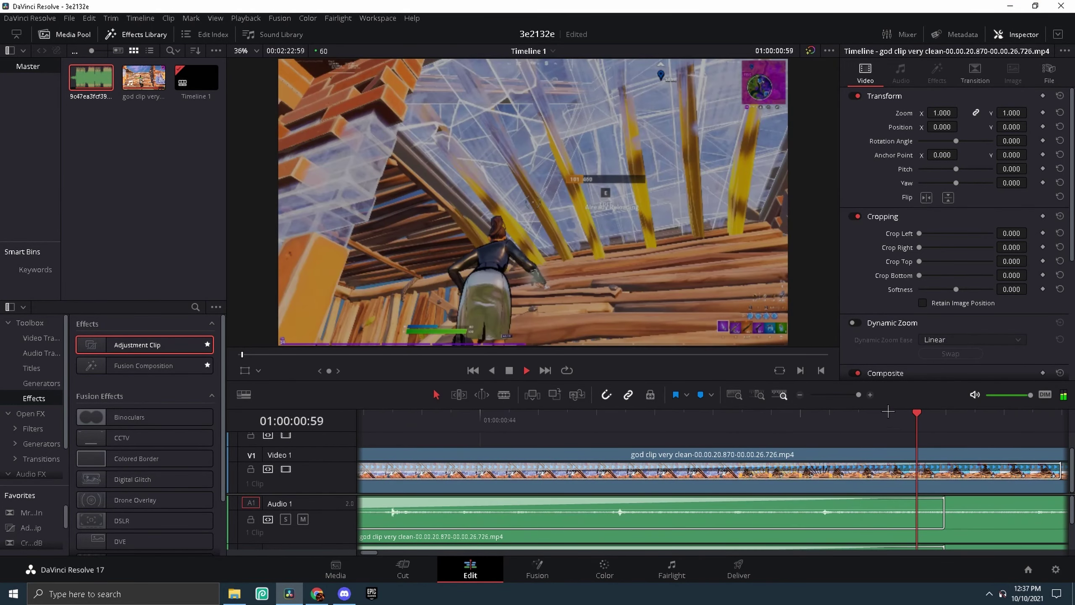
scroll(588, 523, down, 3)
key(space)
Select the music clip and the gameplay clip's linked audio at the timeline start
key(Up)
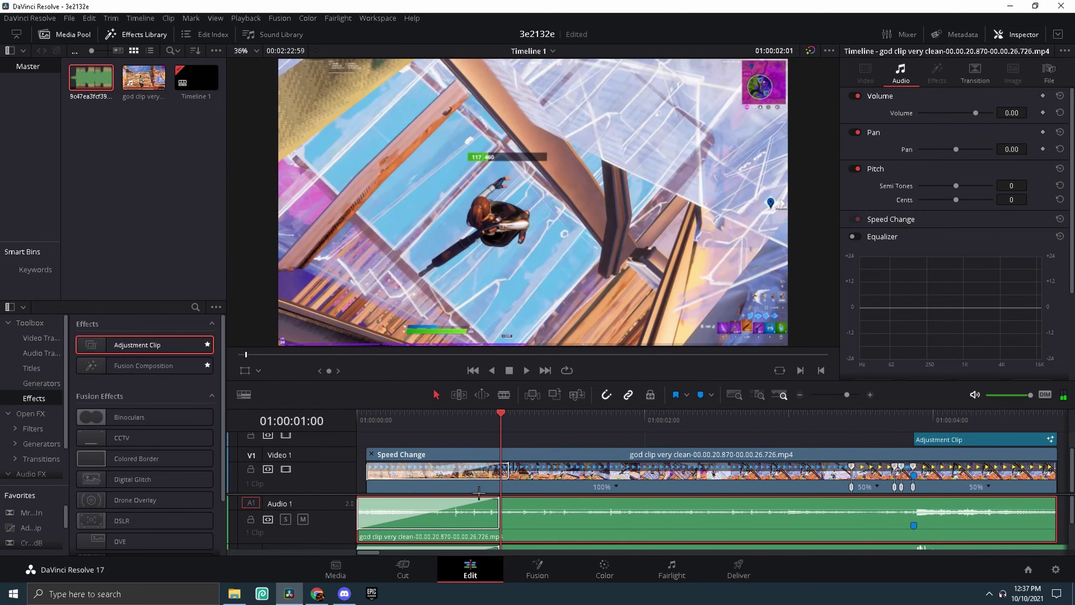
key(Up)
key(Up)
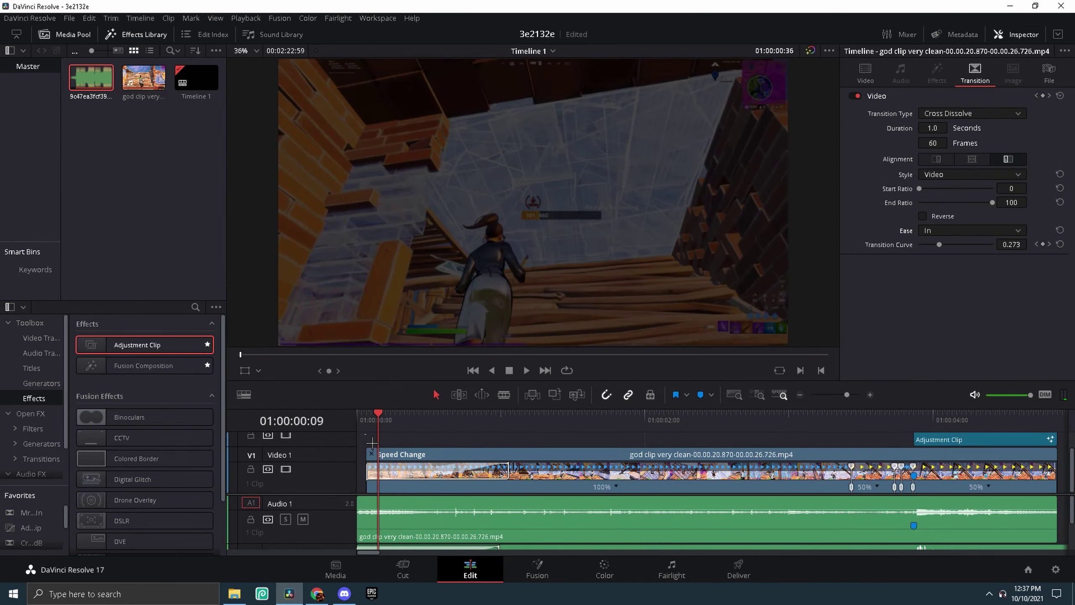
key(Left)
key(Left)
key(Left)
click(415, 530)
key(ctrl+b)
scroll(416, 538, up, 2)
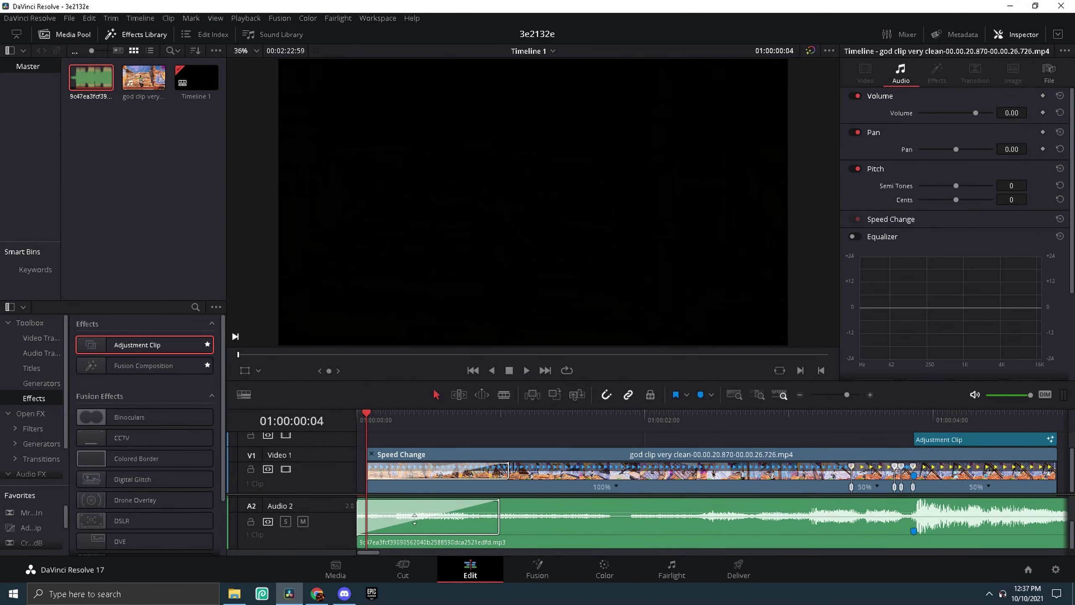
scroll(432, 525, down, 3)
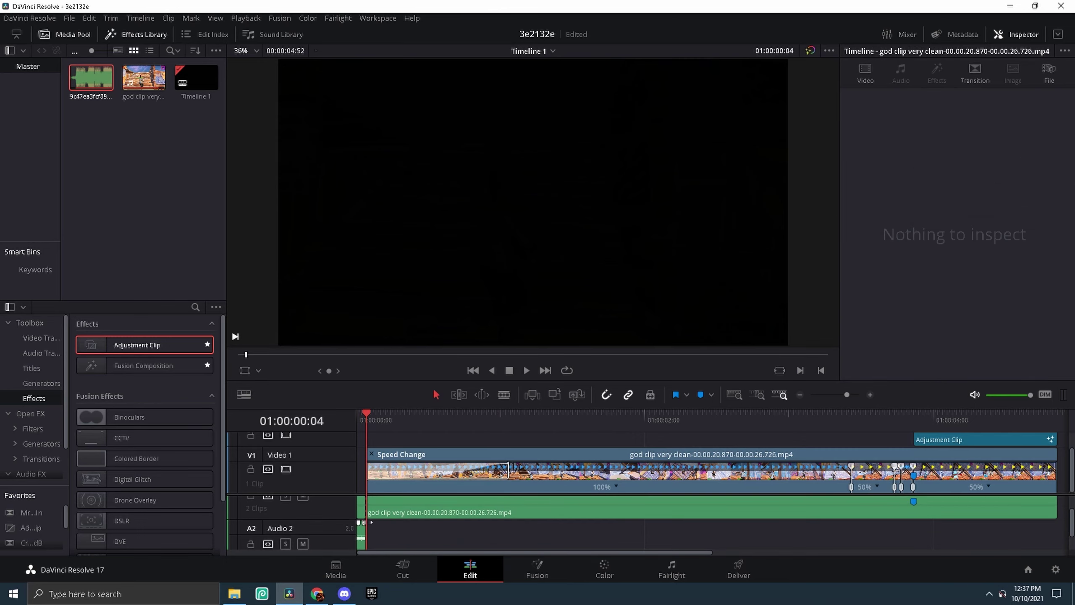
click(362, 525)
click(370, 512)
shift+click(402, 529)
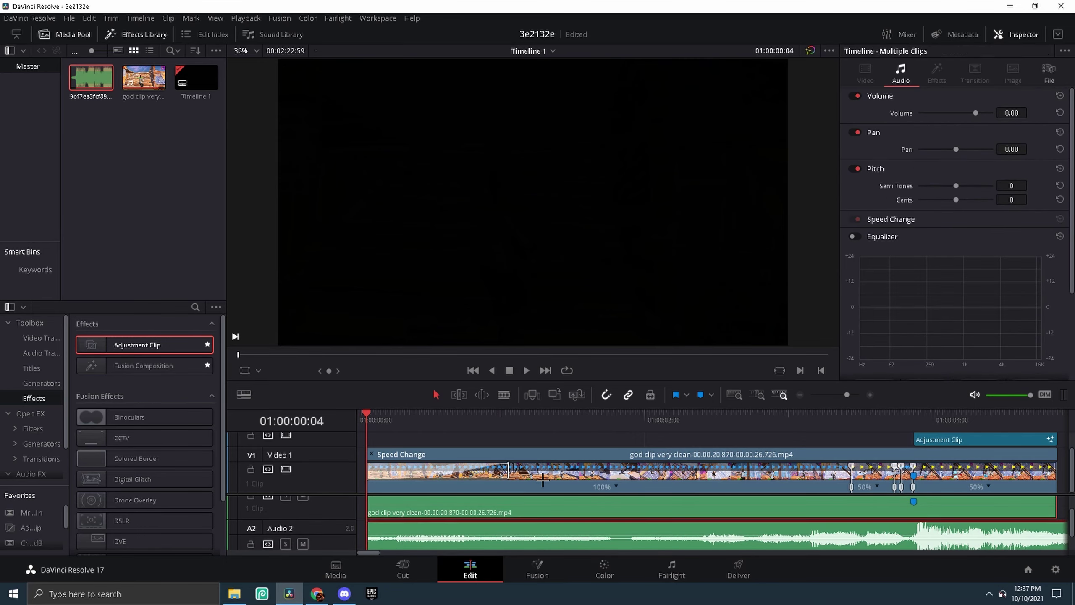
click(542, 479)
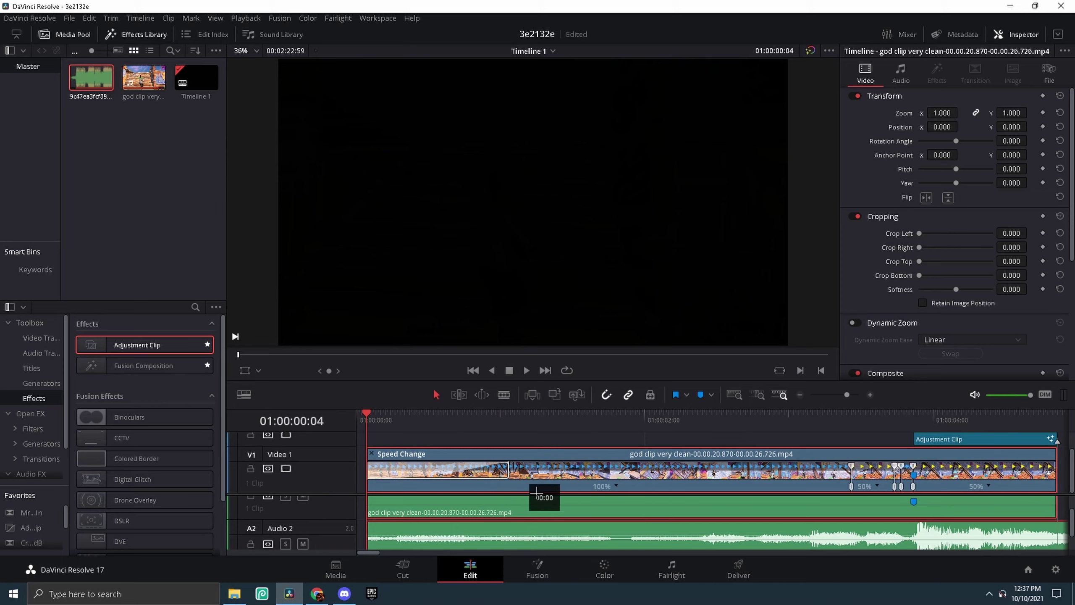
scroll(538, 496, up, 2)
Slide all clips to 01:00:00:00 and start playback
key(Home)
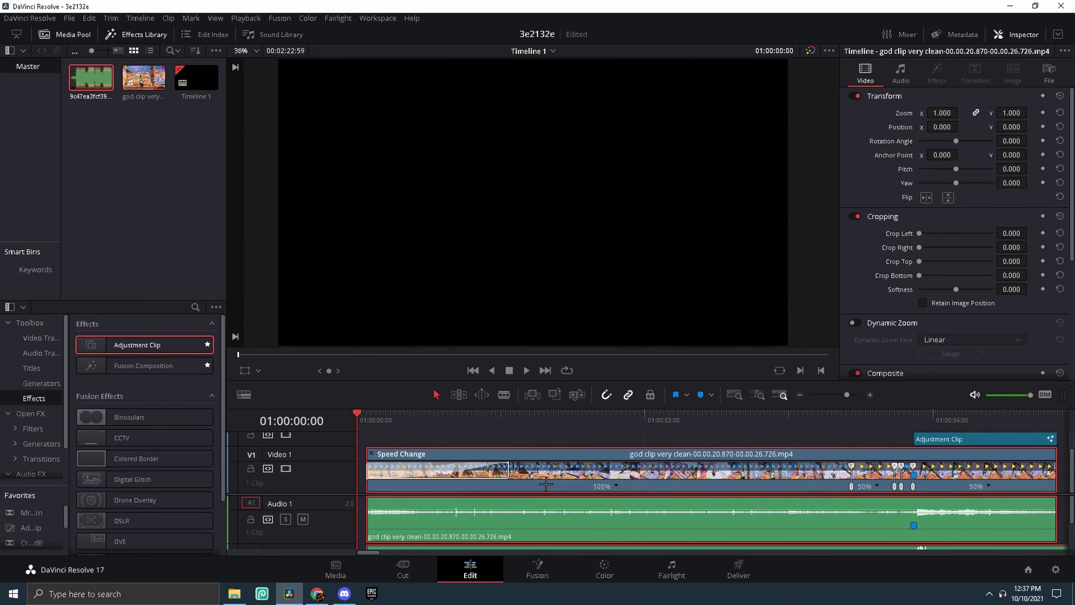
drag(546, 485, 454, 491)
key(space)
Play the timeline, select the gameplay clip, and replay from around 01:00:02:54
click(994, 440)
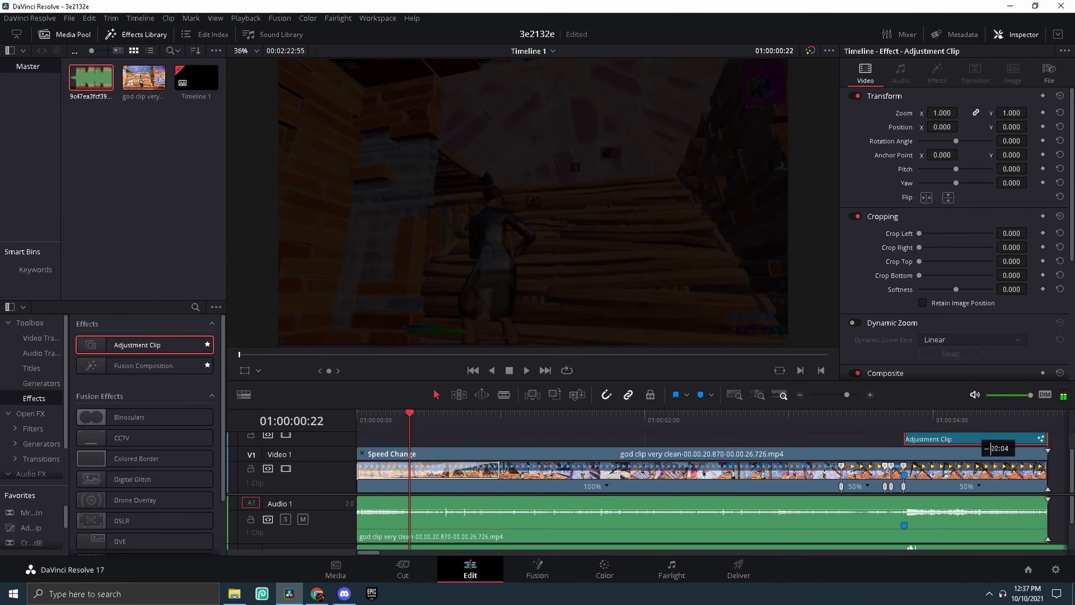
key(space)
click(568, 446)
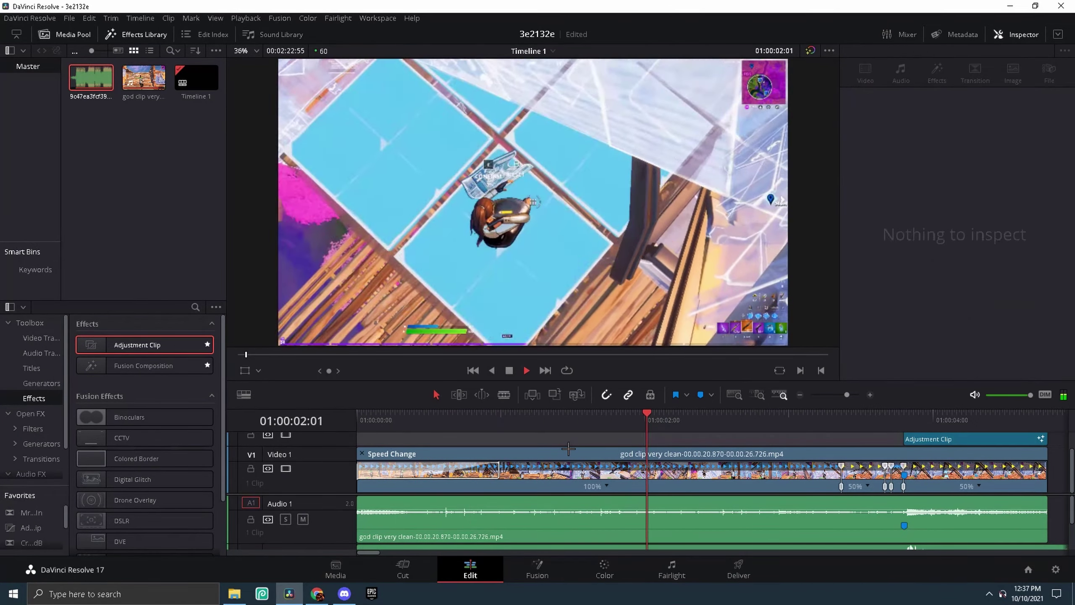
click(613, 453)
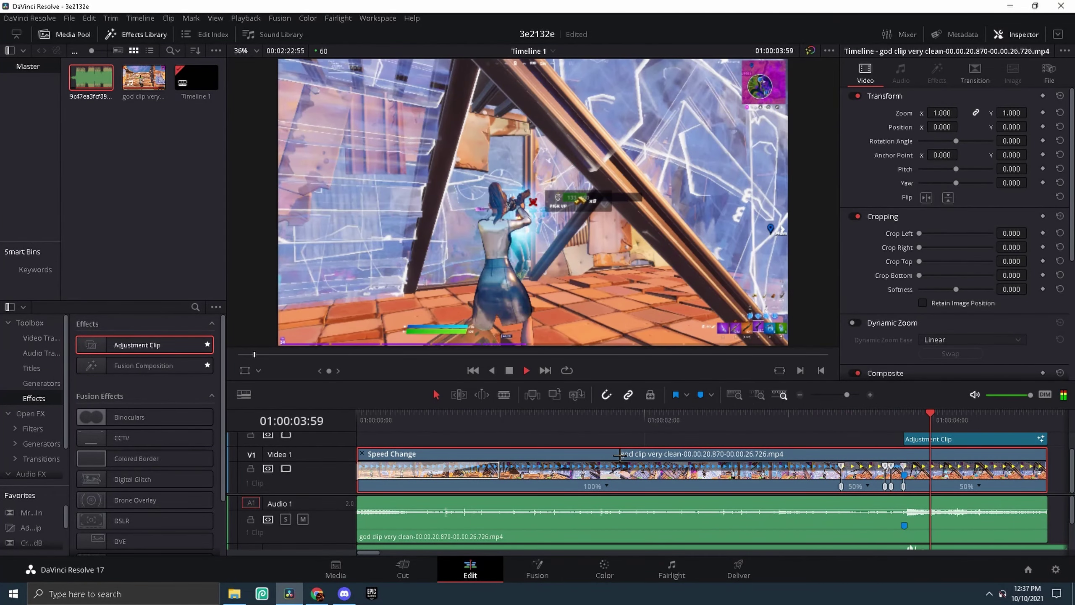
drag(895, 420, 867, 433)
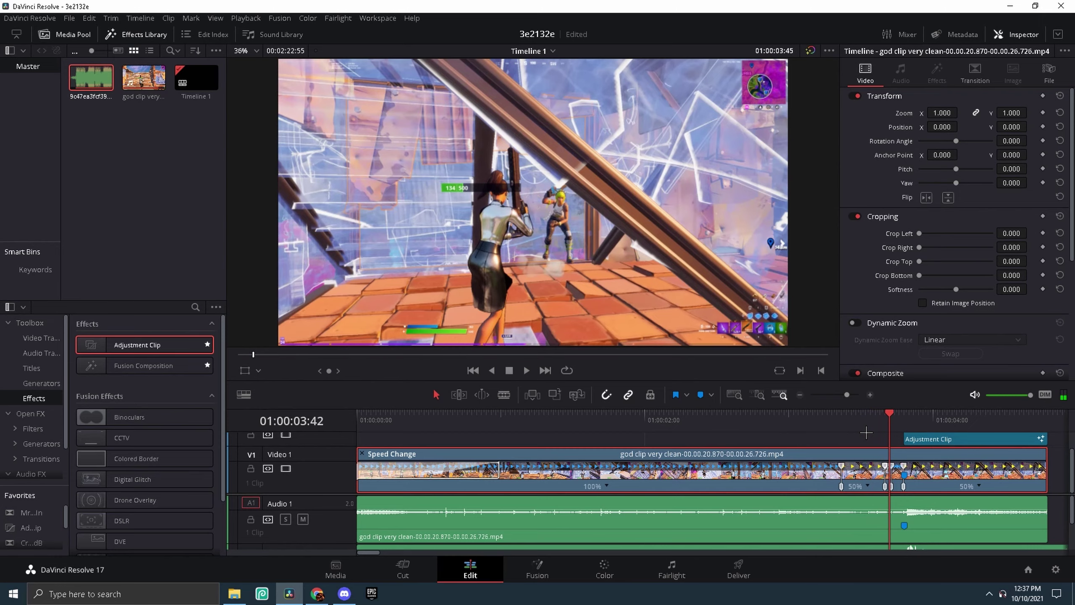
key(space)
click(771, 418)
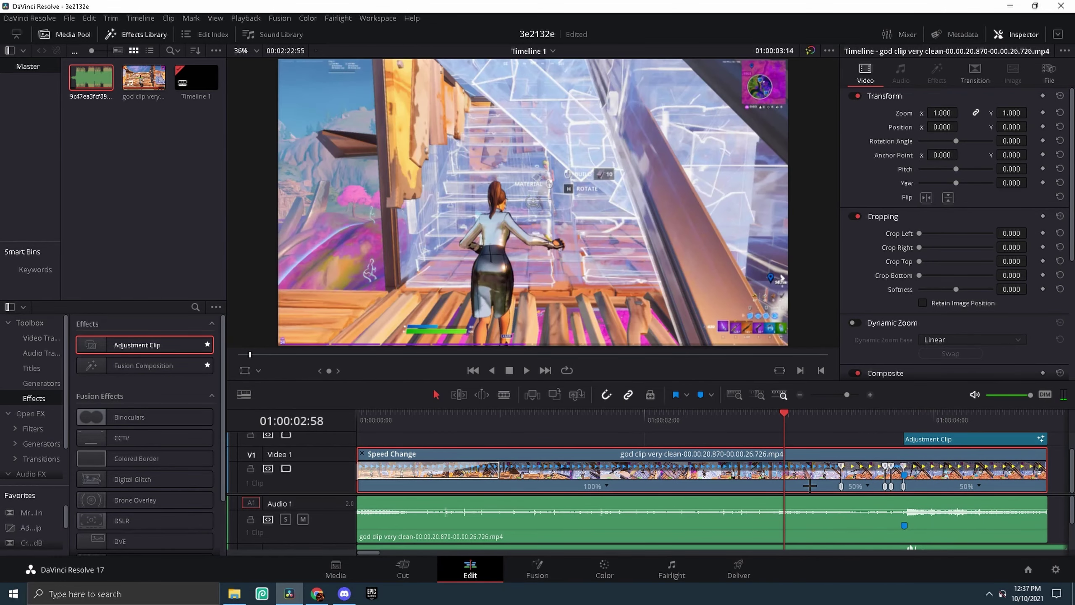
Dismiss the gameplay clip's options and jump between 01:00:02:54 and 01:00:03:38
right_click(804, 471)
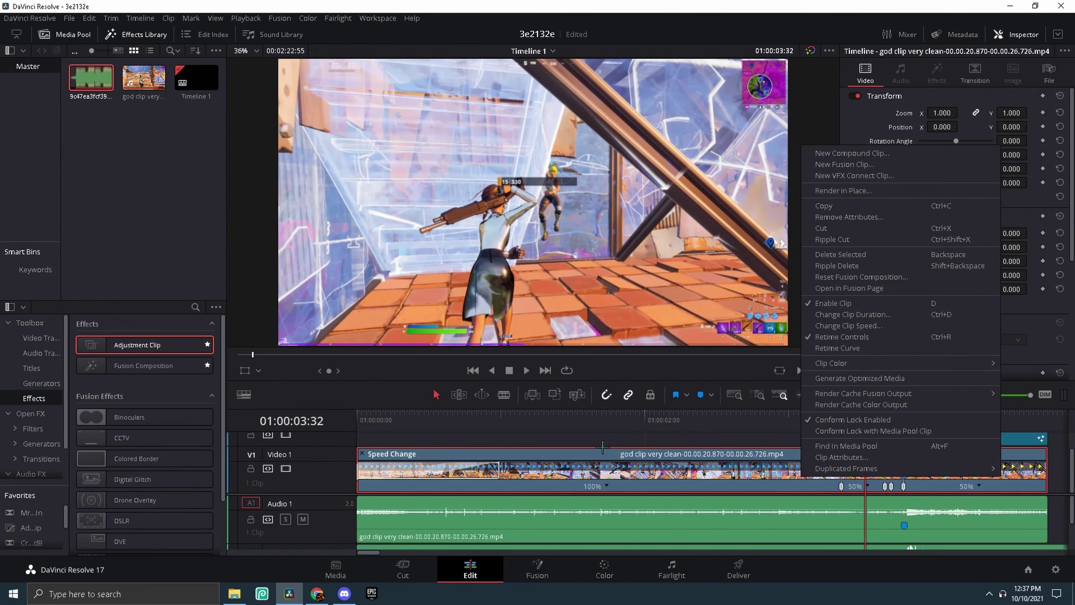
click(690, 491)
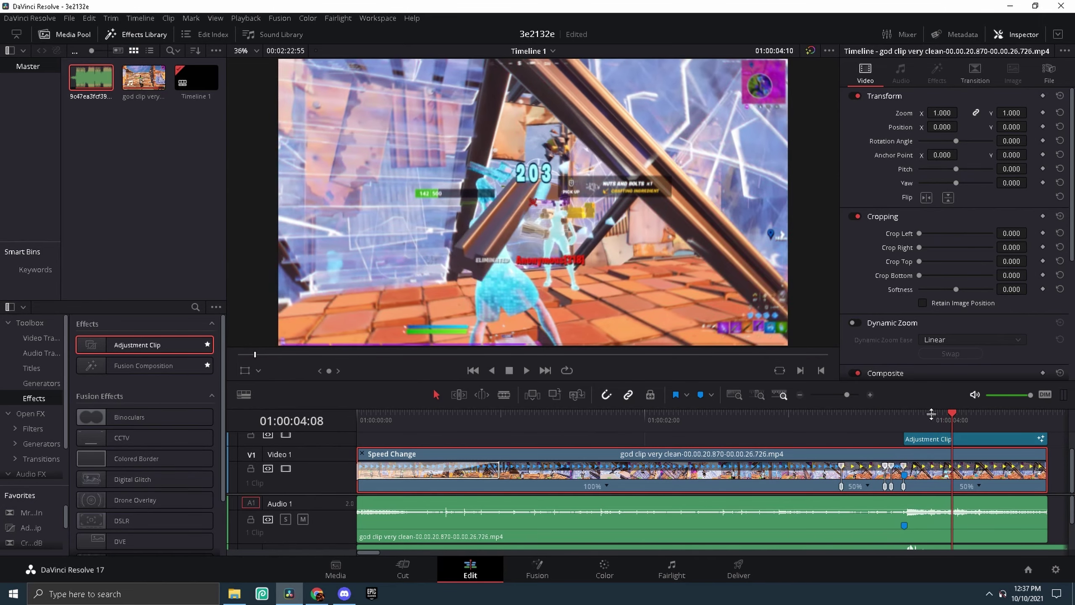
click(852, 418)
click(810, 418)
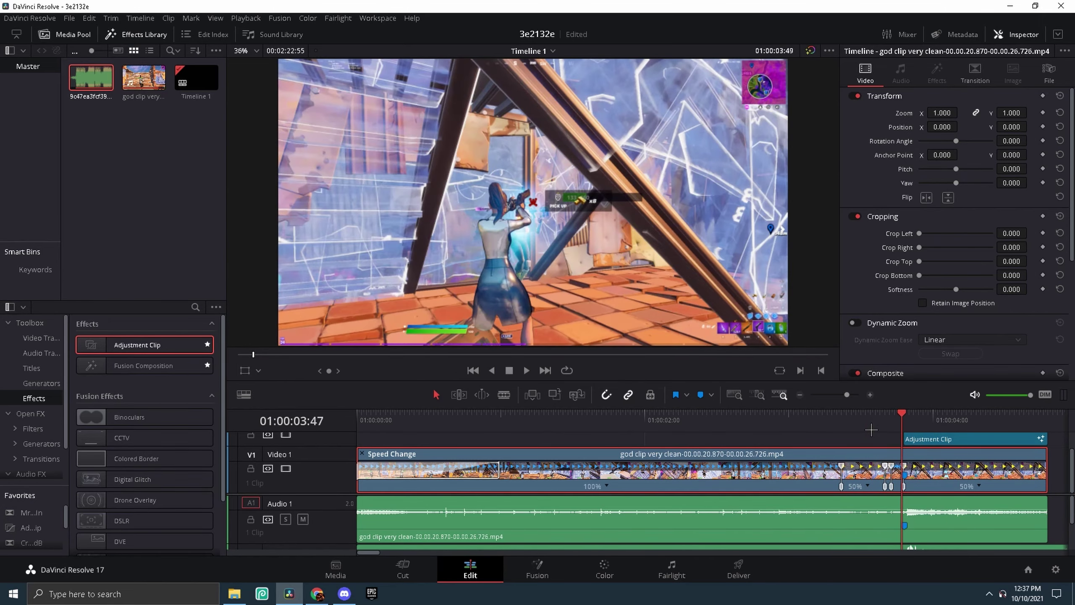
click(773, 433)
click(879, 433)
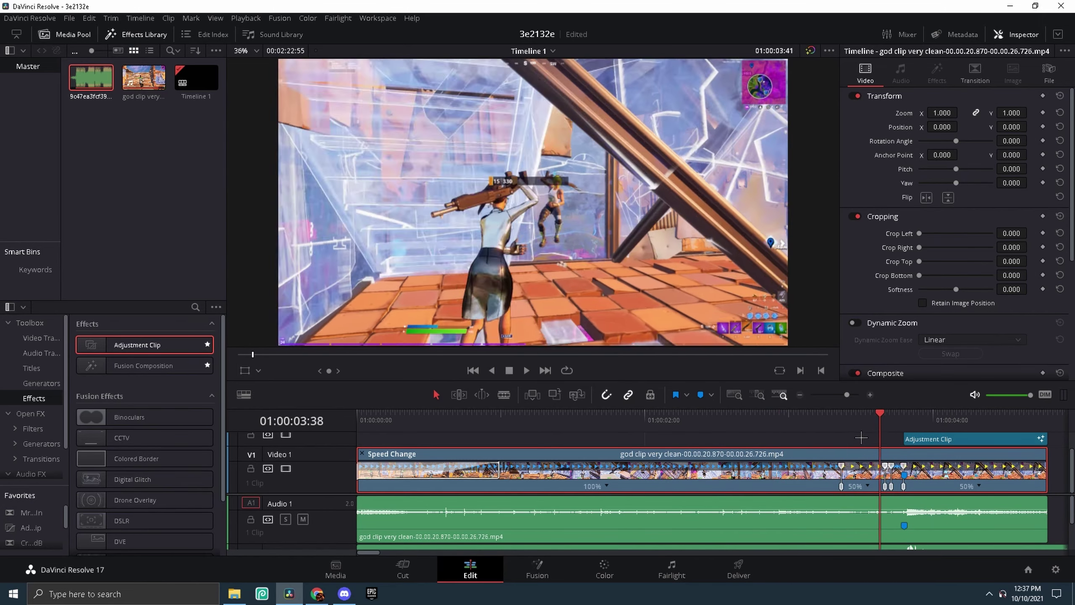
Replay from around 01:00:03:21 near Marker 2 and save the project
click(890, 433)
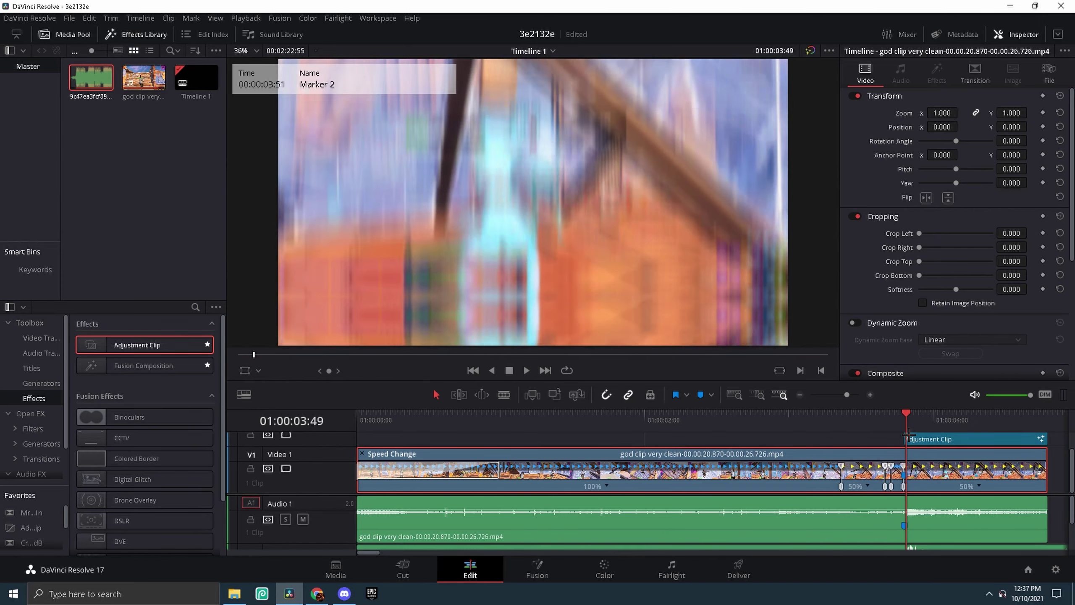
key(Left)
key(Left)
drag(908, 433, 821, 437)
key(space)
click(933, 418)
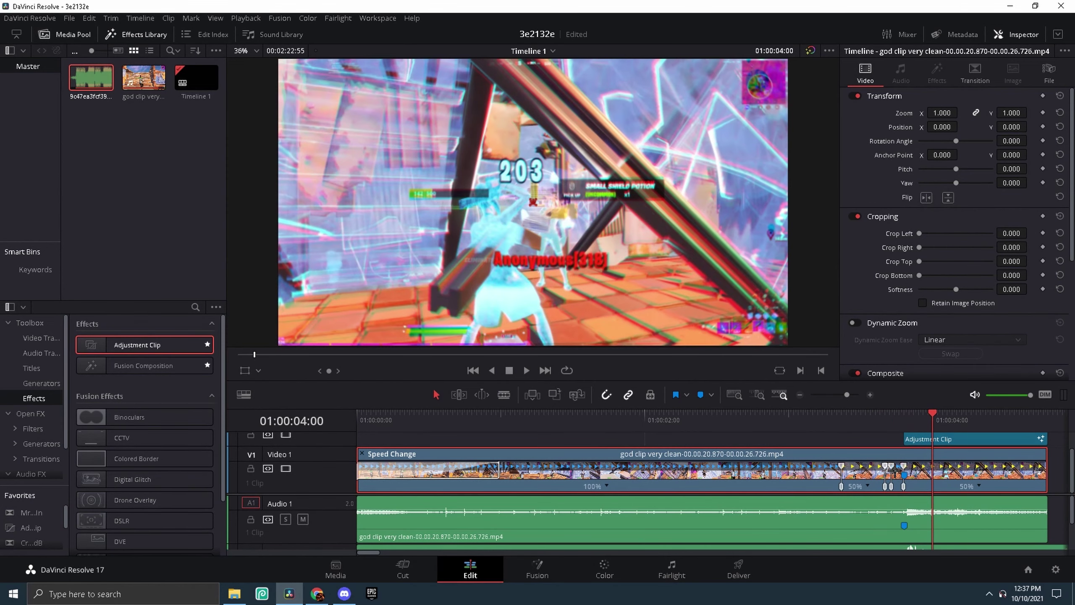
key(ctrl+s)
Cut the gameplay clip at 01:00:03:22 and near 01:00:03:48, save, and play back
drag(933, 417, 858, 432)
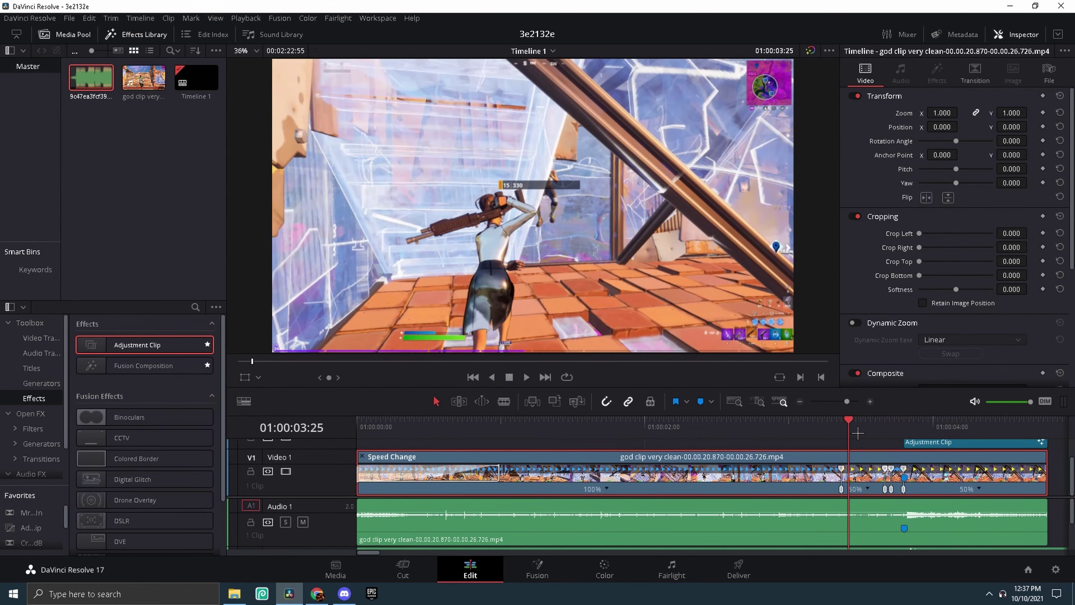
key(Left)
key(Left)
key(Left)
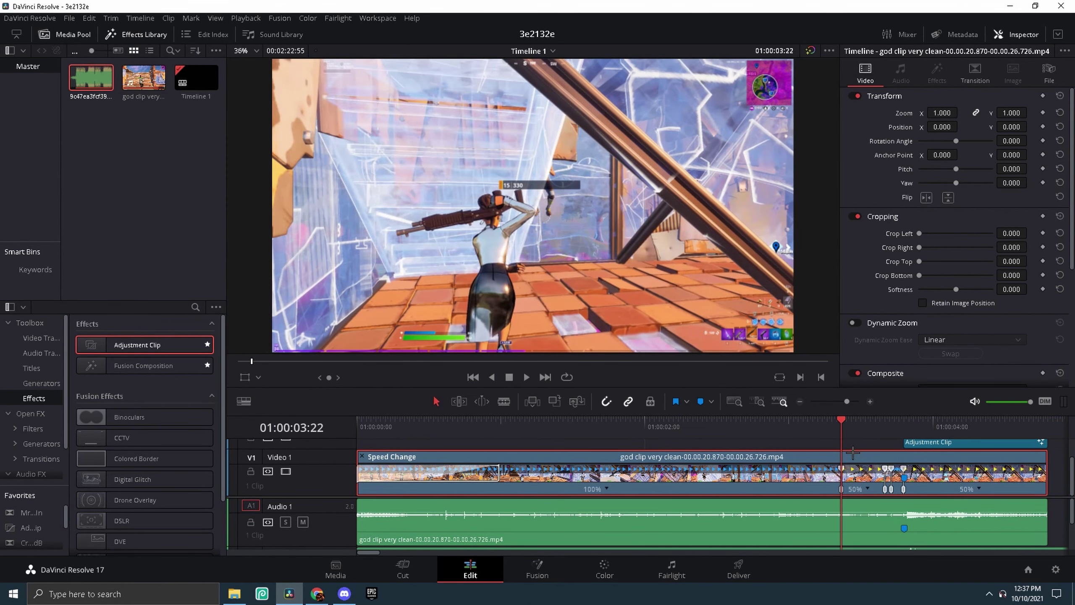
key(ctrl+b)
key(Down)
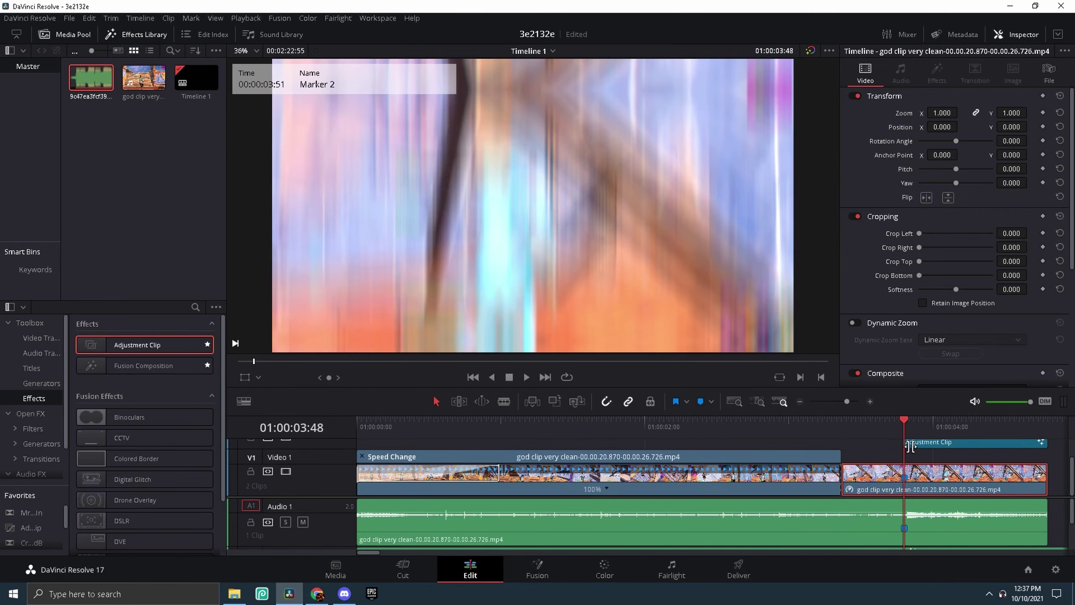
key(Up)
key(space)
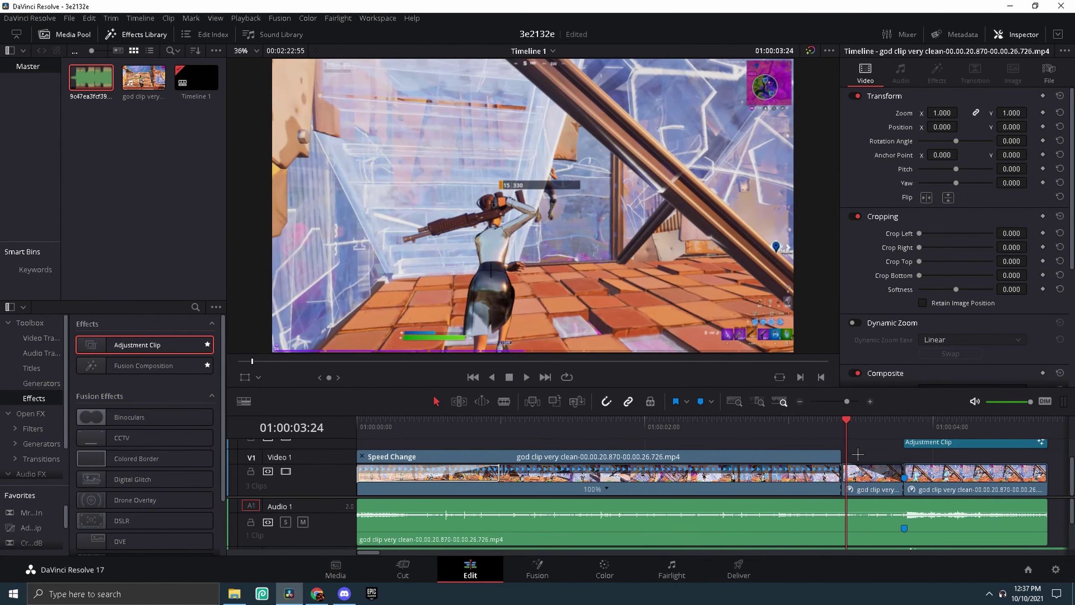